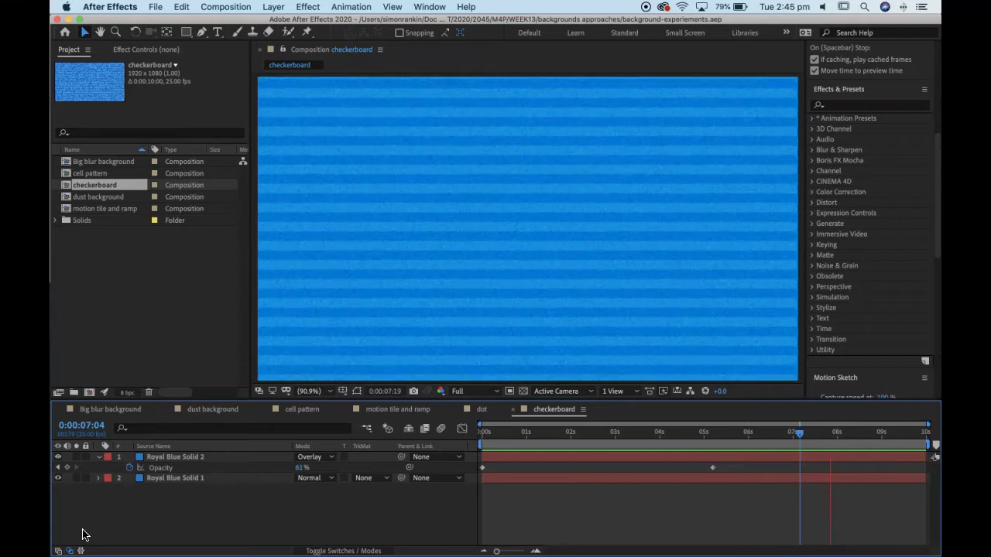
Browse the Composition menu's commands.
click(227, 7)
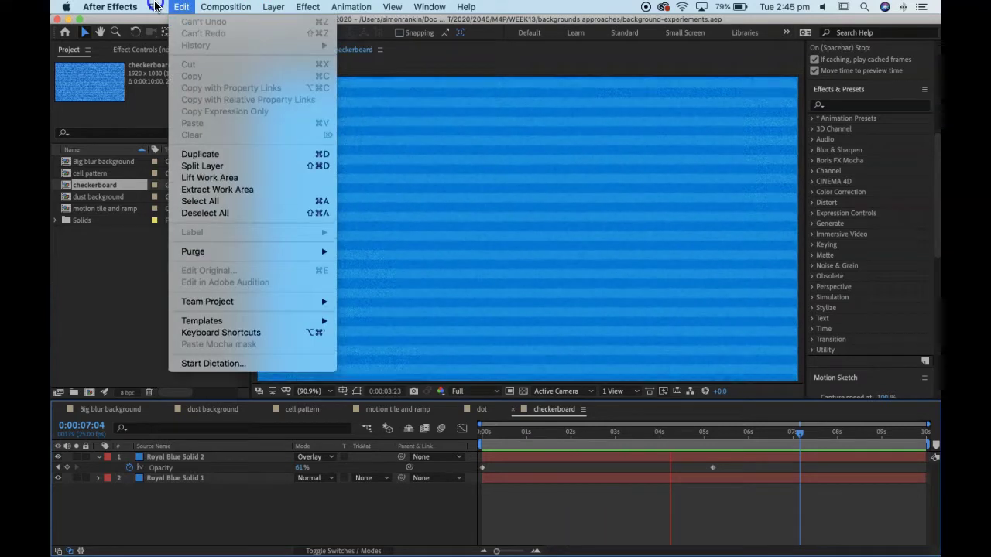
Start a new, empty Untitled Project from File > New.
mouse_move(155, 8)
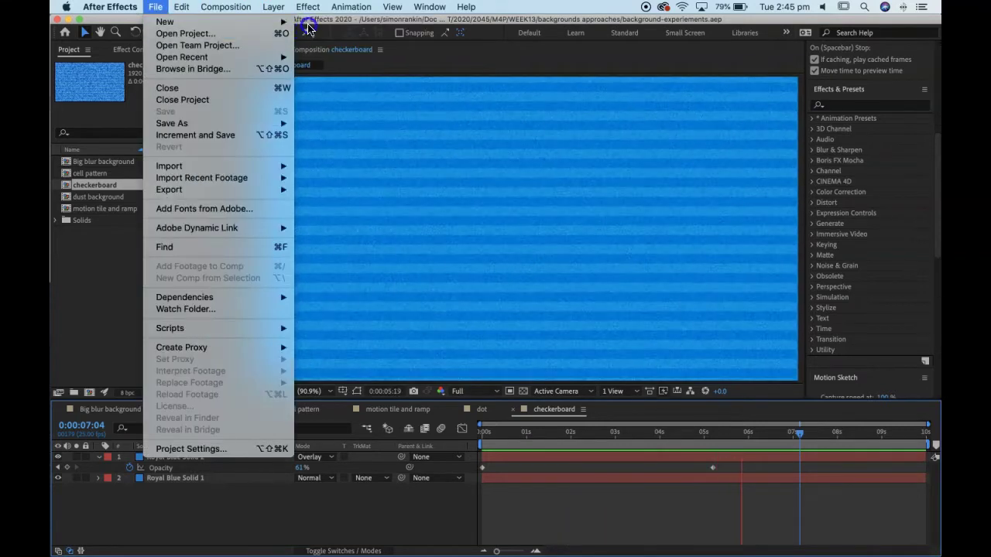
mouse_move(263, 22)
click(316, 25)
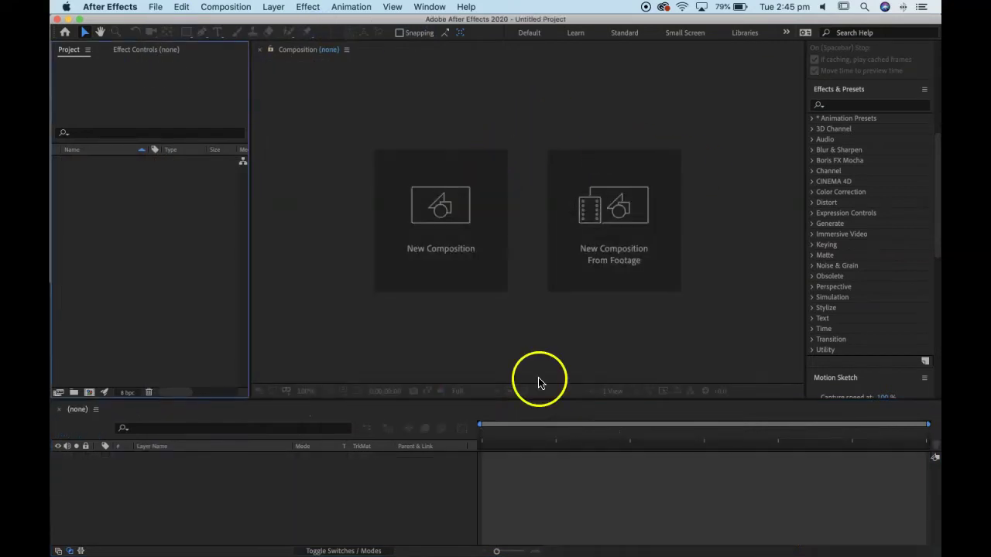
Create an HDTV 1080 25 composition named 'checker'.
mouse_move(737, 553)
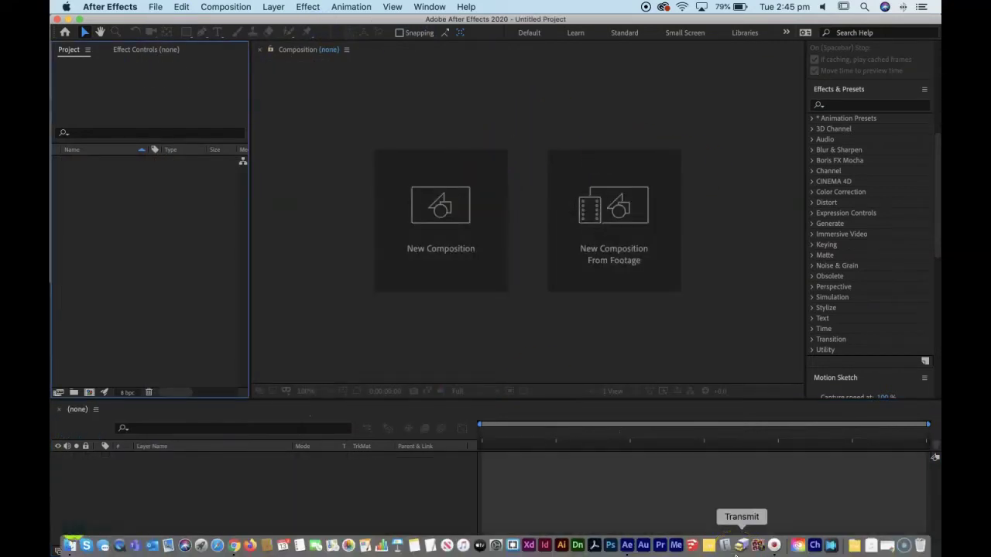
click(441, 205)
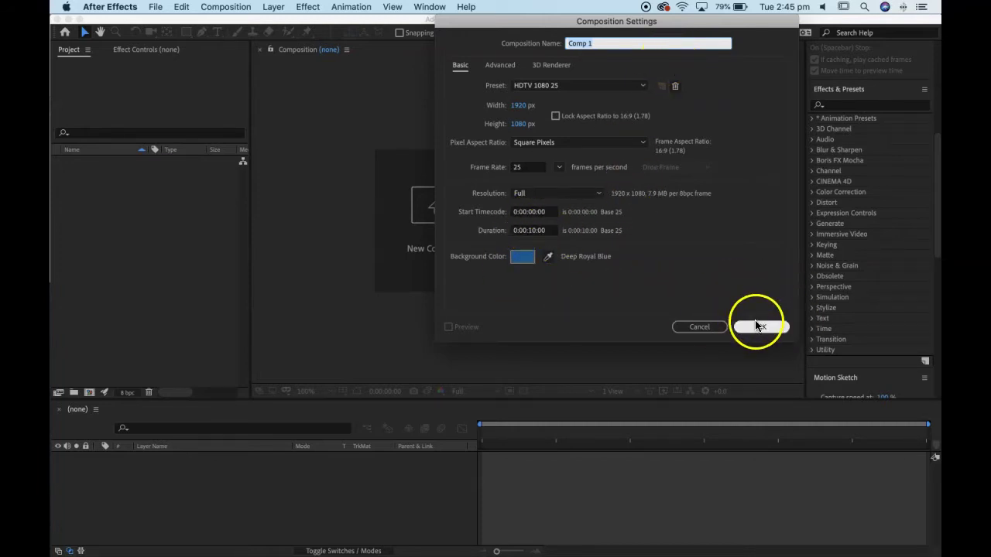
click(596, 42)
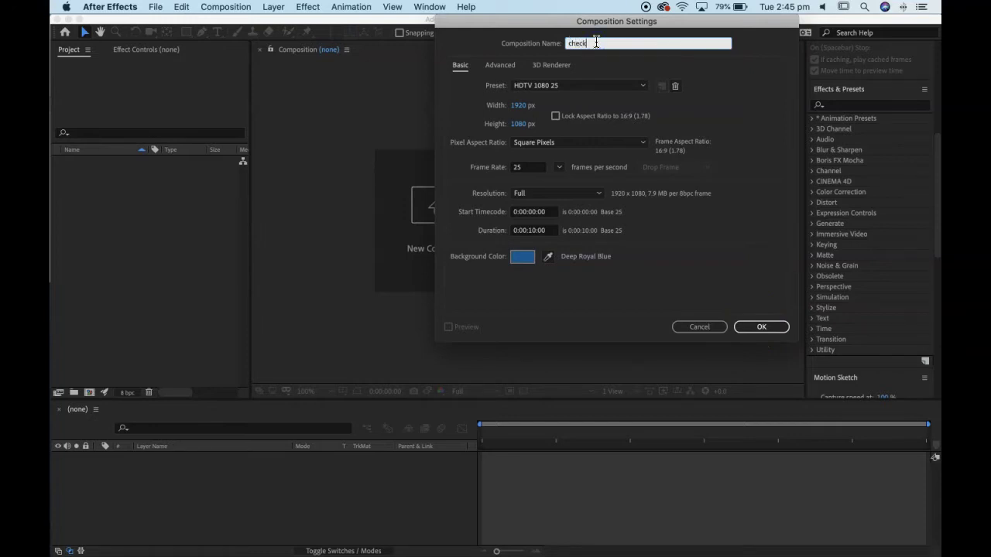
text(checker)
key(Return)
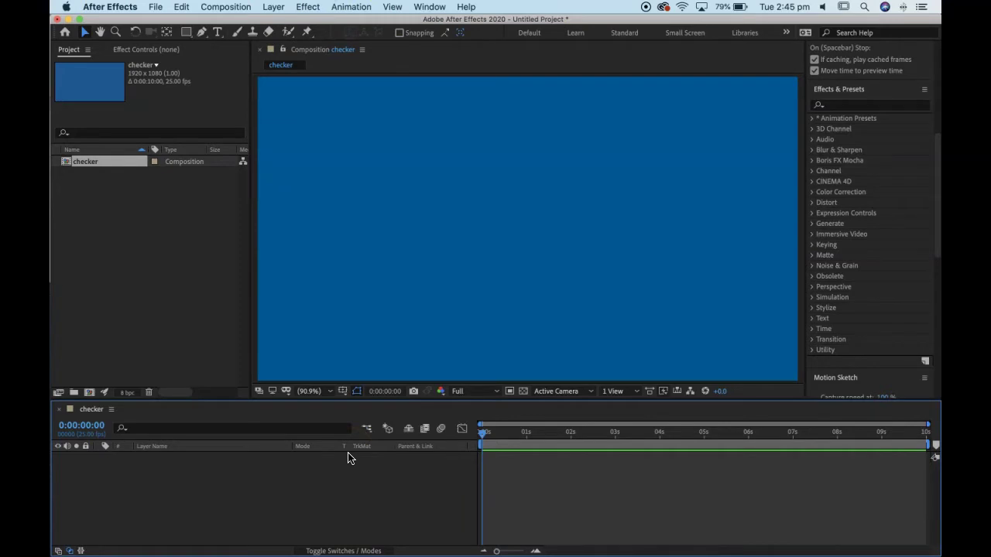
Add a full-frame solid layer coloured bright blue 2E66E7.
click(283, 6)
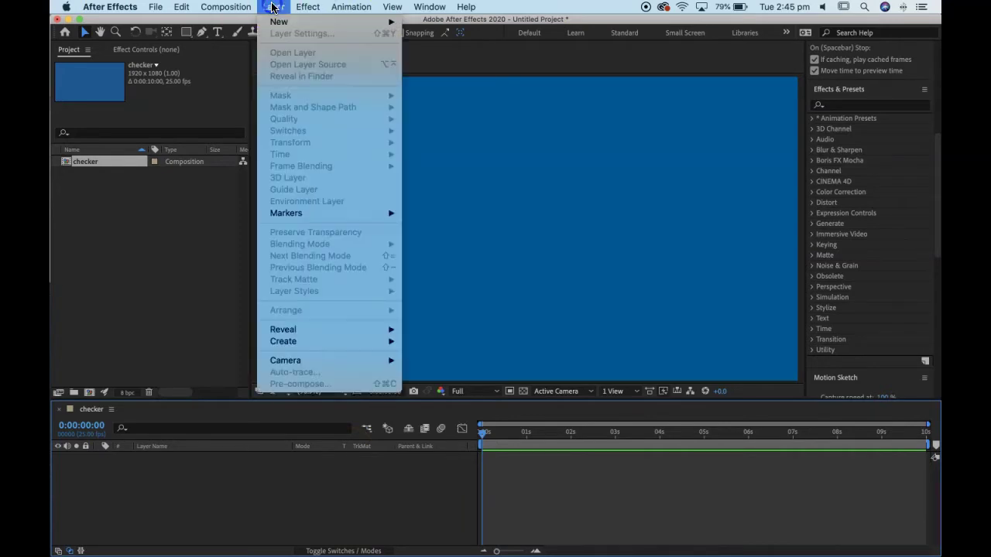
mouse_move(280, 23)
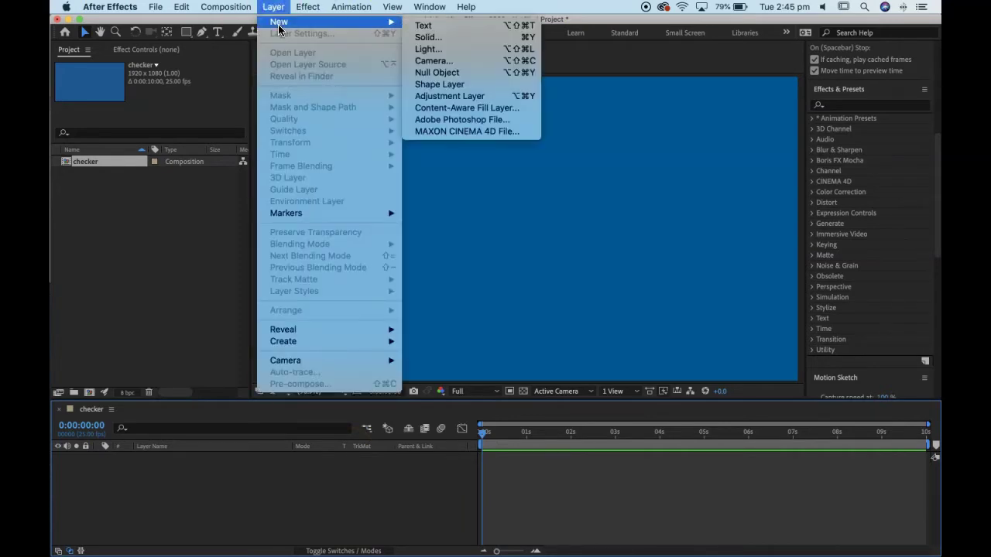
click(438, 37)
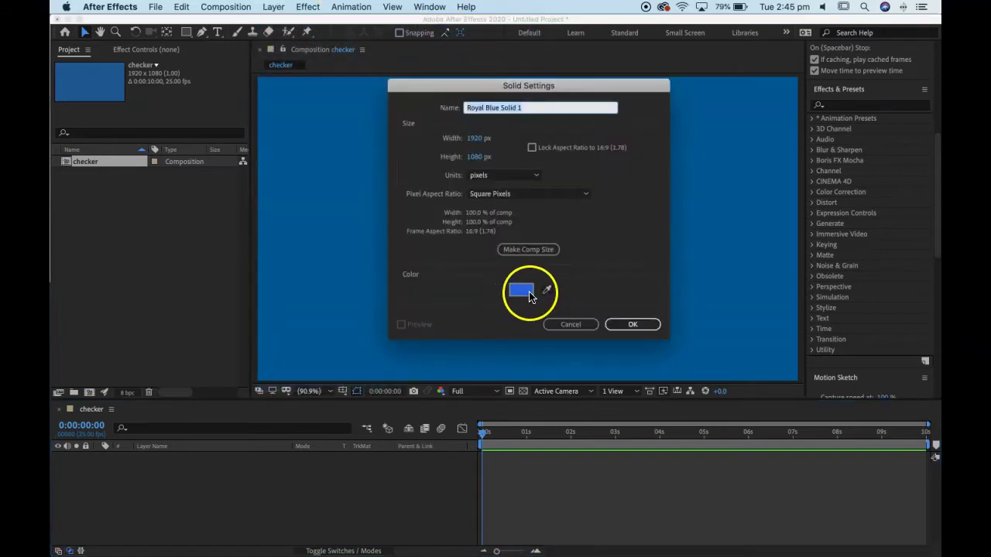
click(635, 328)
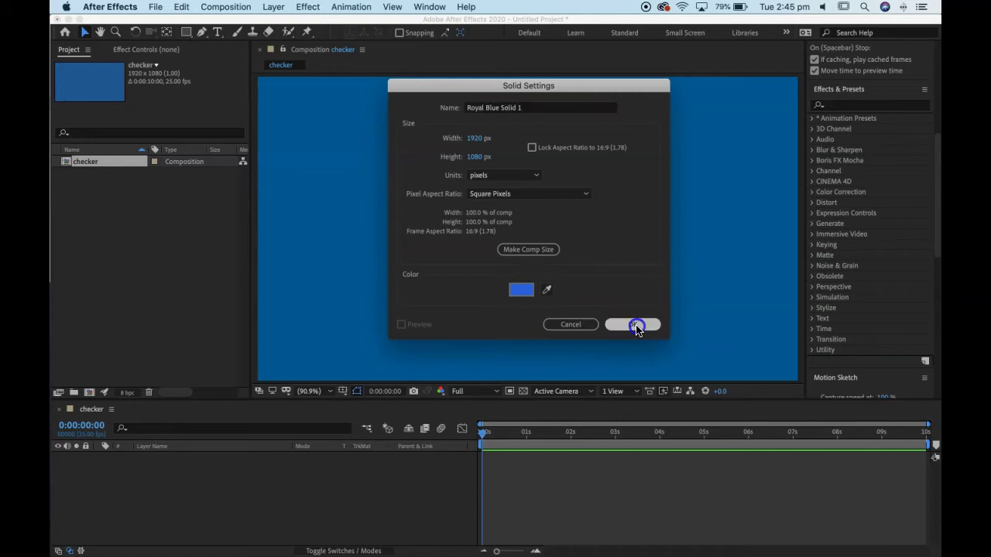
click(521, 292)
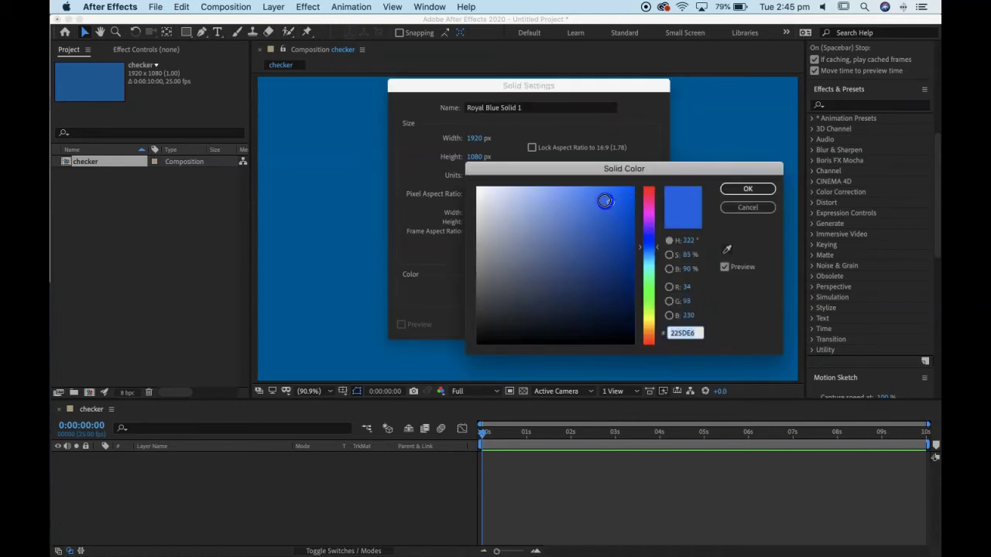
mouse_move(605, 202)
mouse_down()
mouse_move(590, 201)
mouse_move(602, 201)
mouse_up()
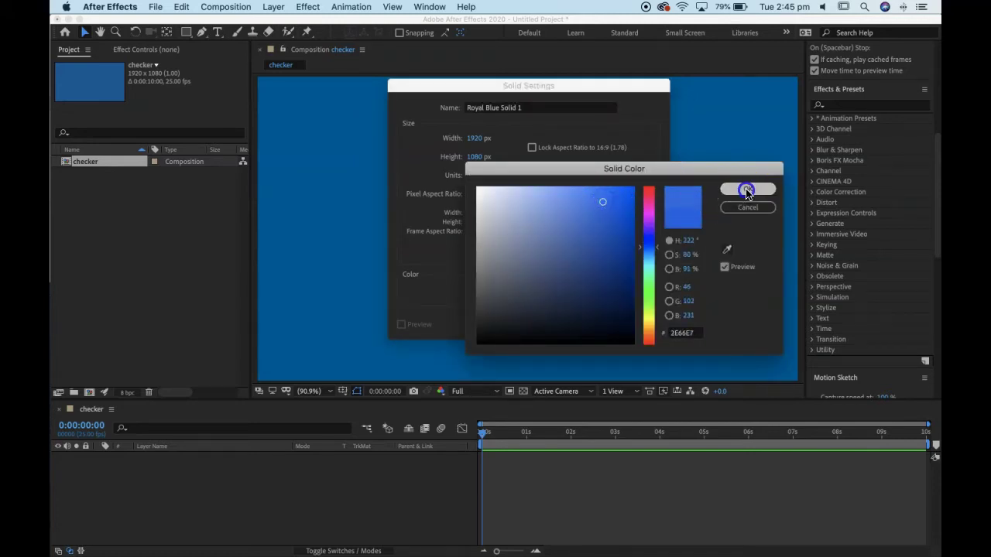
click(748, 189)
click(636, 327)
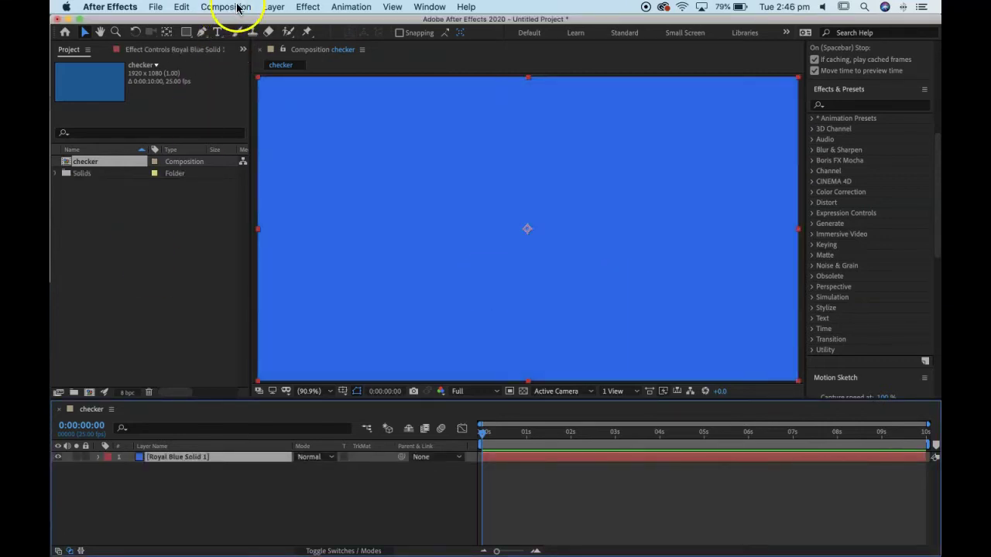
Add a second full-frame solid named 'checkerboard' above it.
click(273, 6)
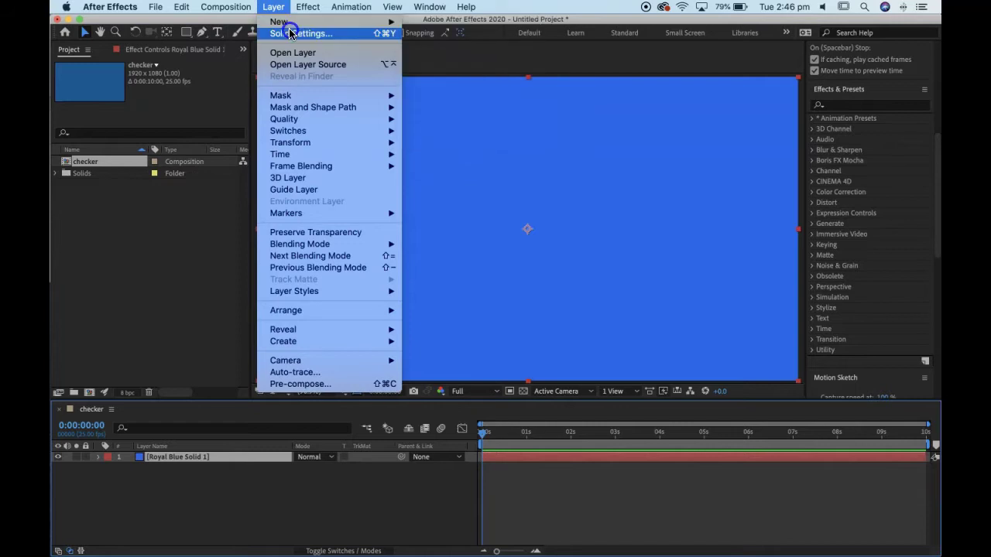
mouse_move(389, 21)
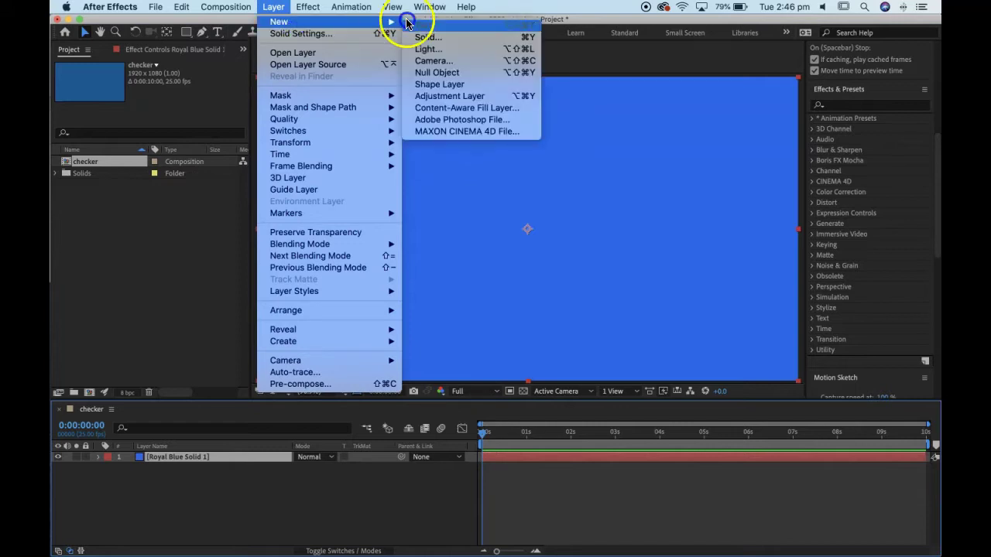
click(454, 35)
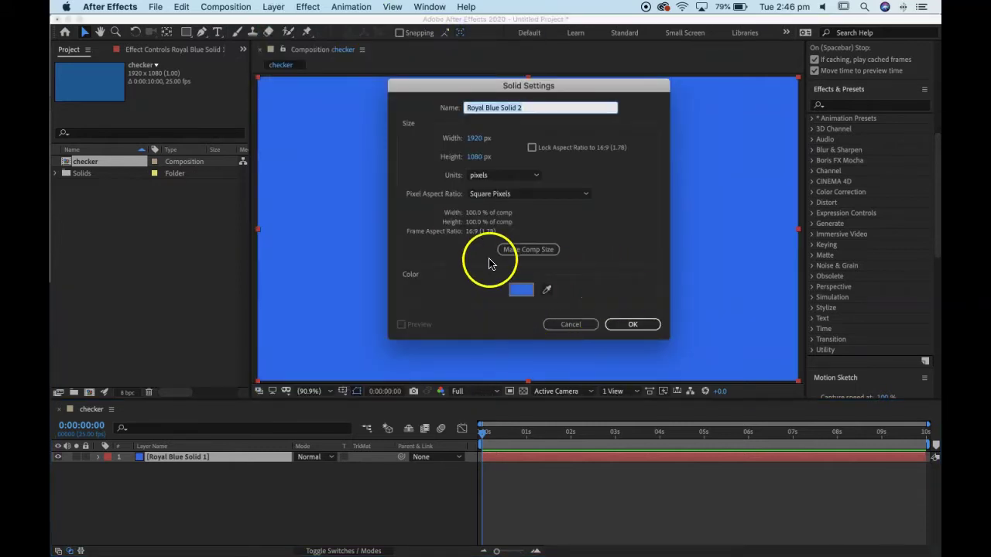
click(539, 108)
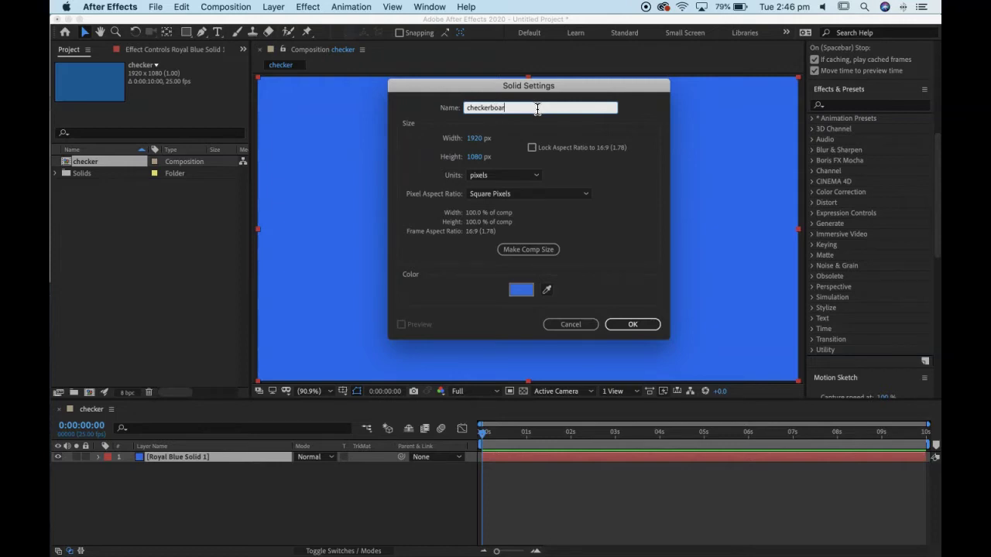
click(633, 325)
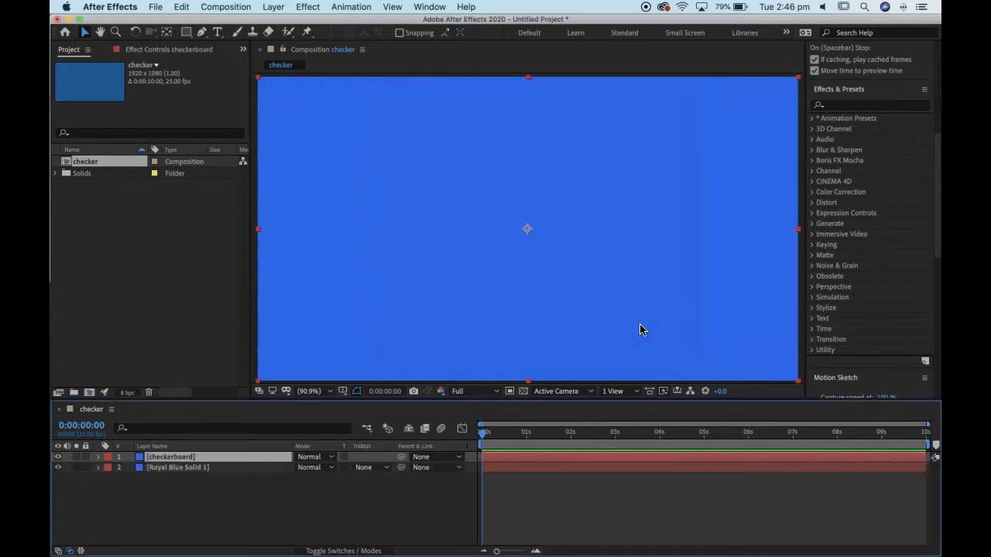
Search Effects & Presets for 'checker', then select the checkerboard layer for the Checkerboard effect.
click(849, 106)
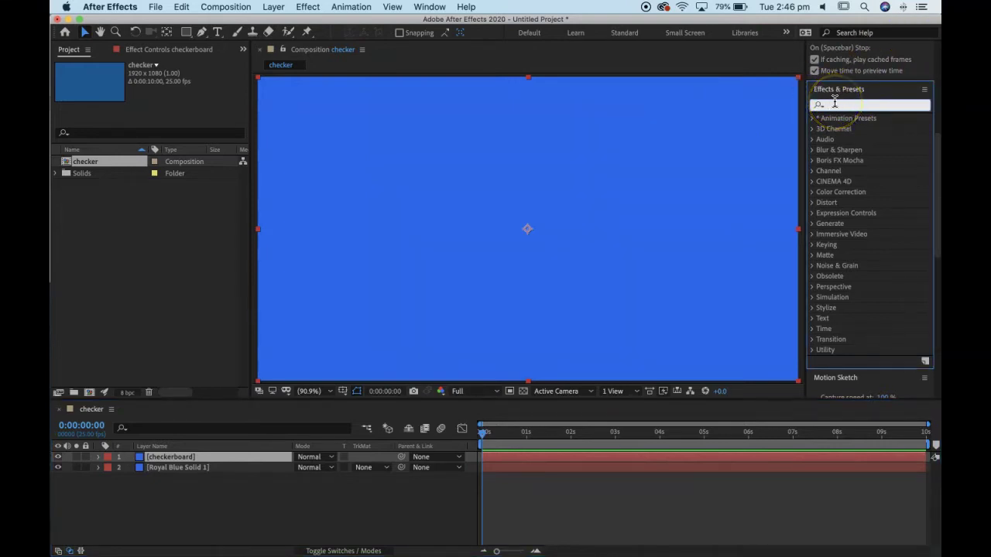
text(chec)
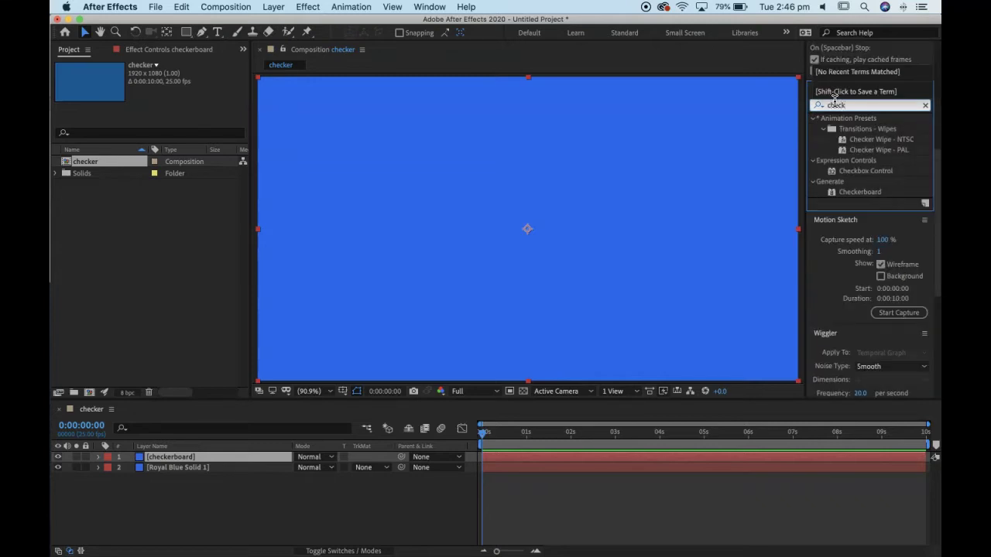
text(ker)
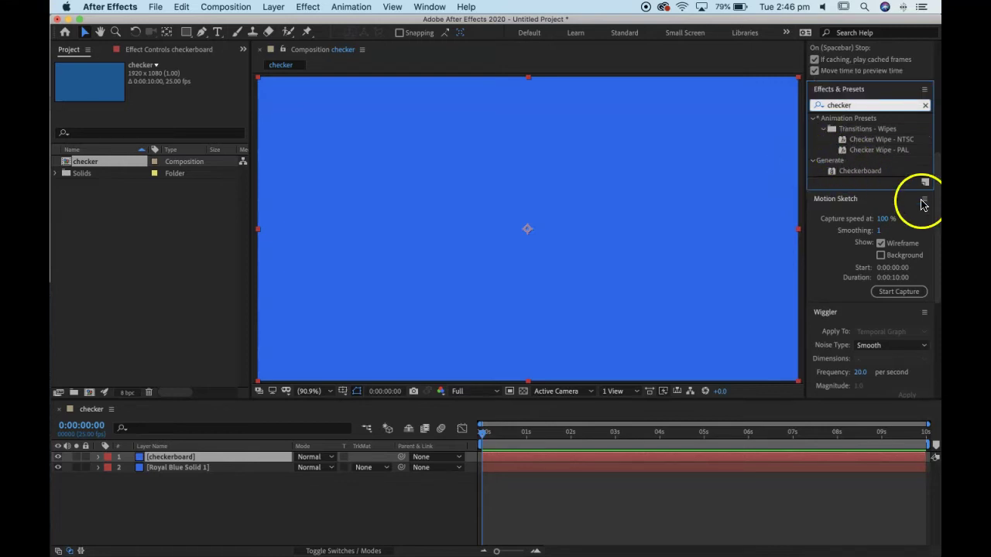
click(307, 6)
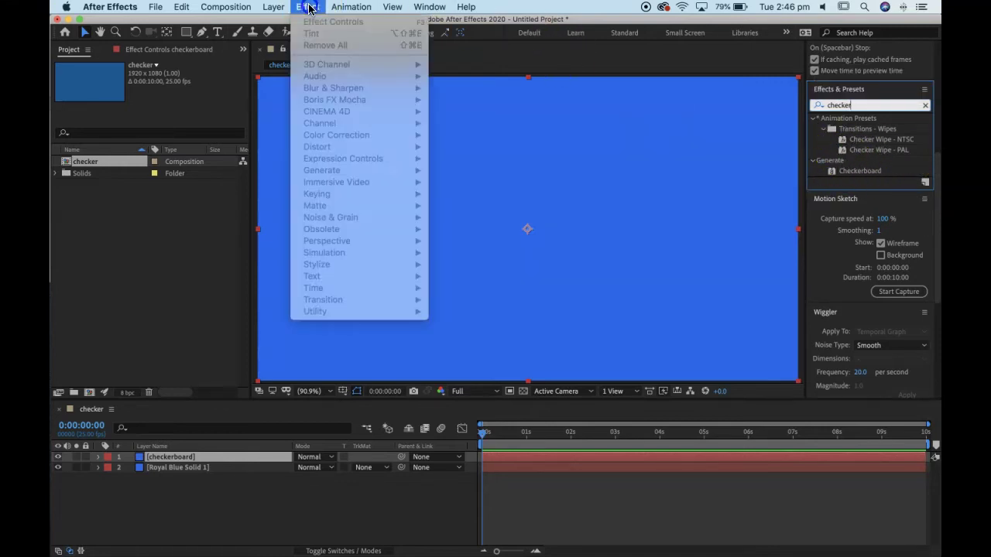
key(Escape)
click(186, 457)
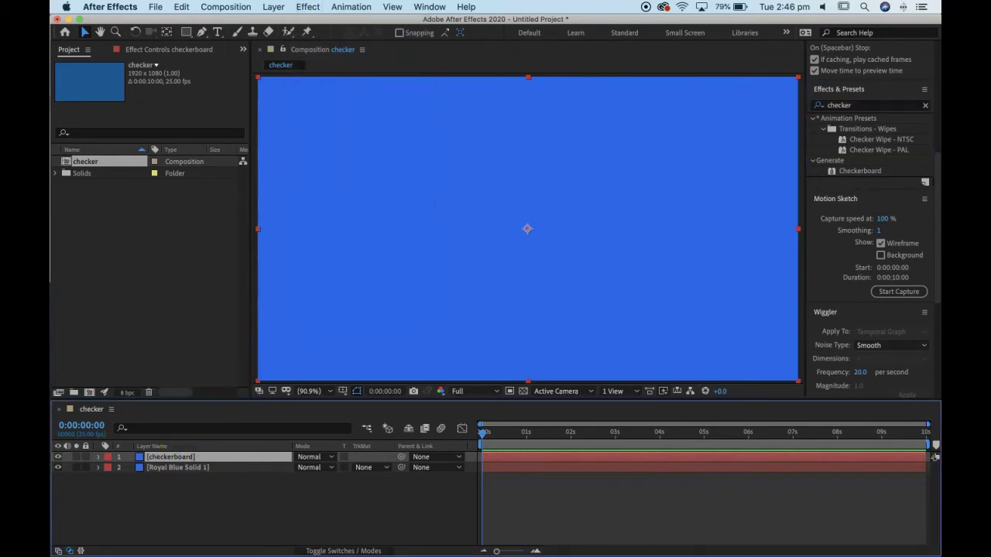
click(309, 7)
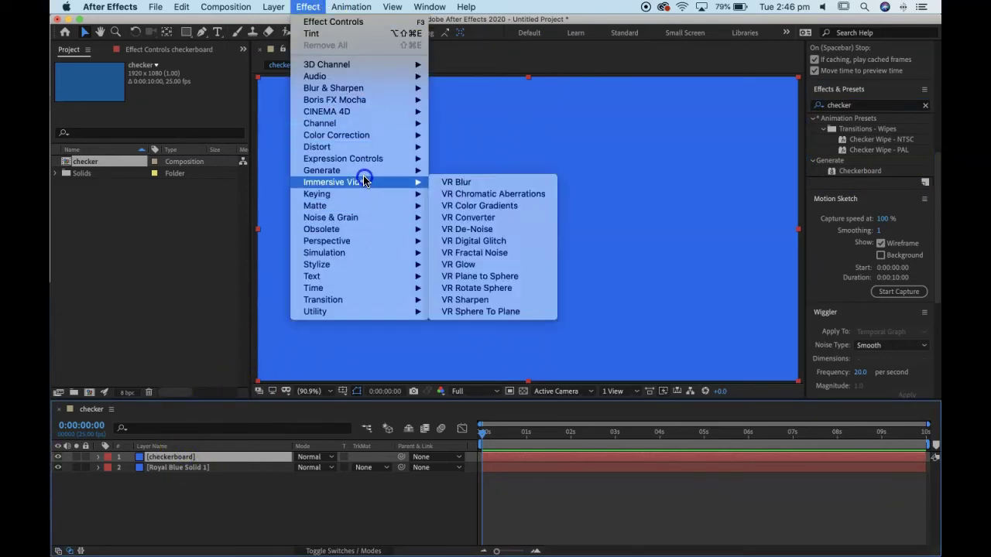
mouse_move(362, 170)
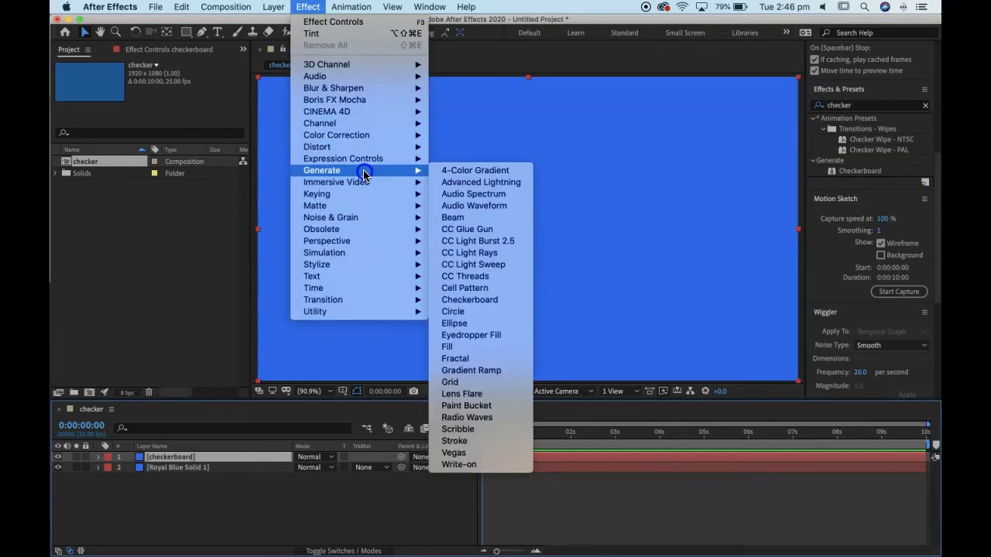
Apply Checkerboard sized by Width & Height Sliders, with width 31.7 and height 36.
click(464, 300)
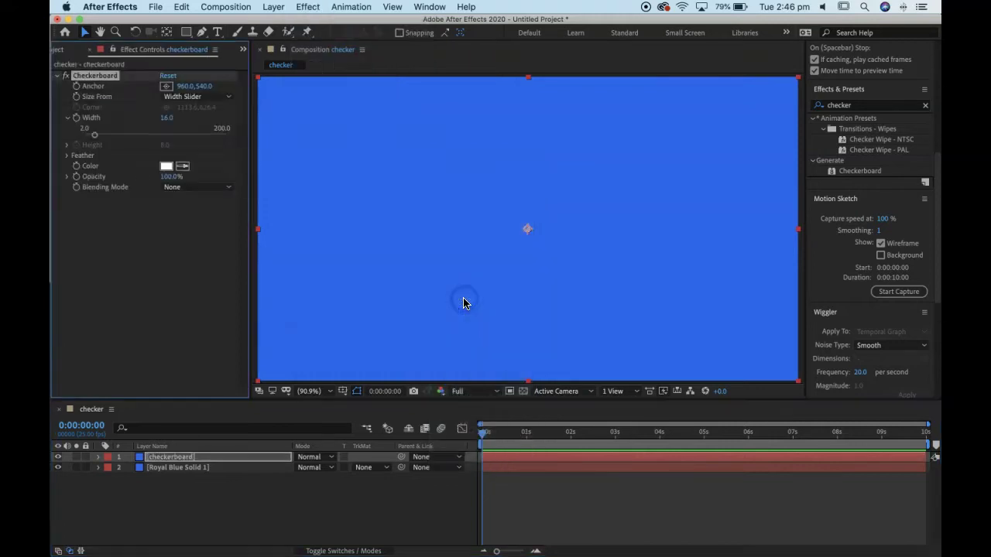
click(576, 325)
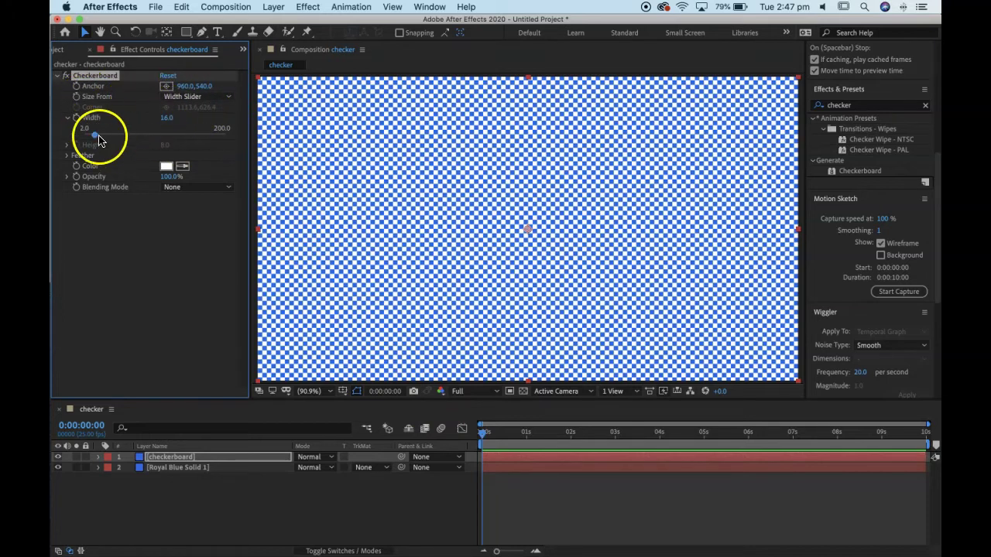
mouse_move(97, 135)
mouse_down()
mouse_move(227, 143)
mouse_move(106, 141)
mouse_up()
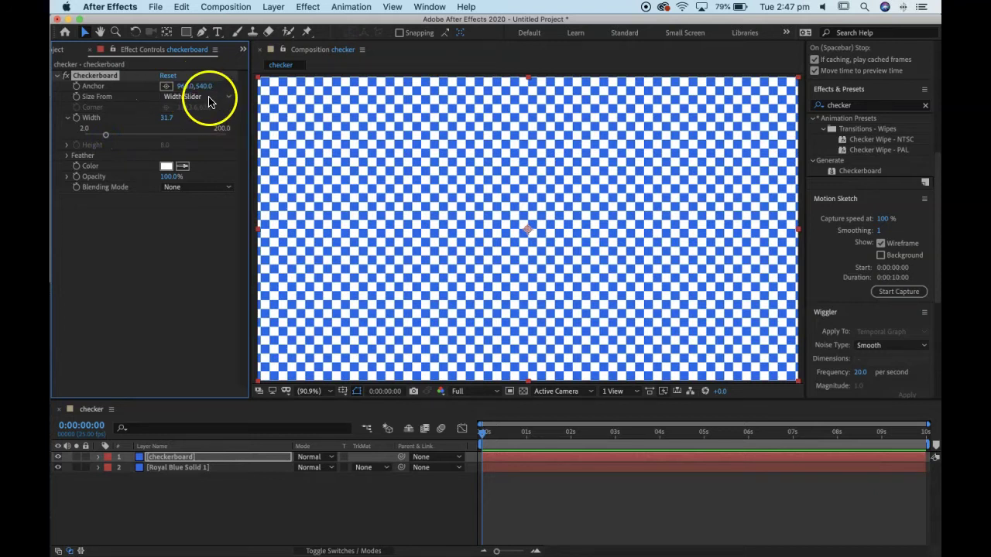
click(209, 101)
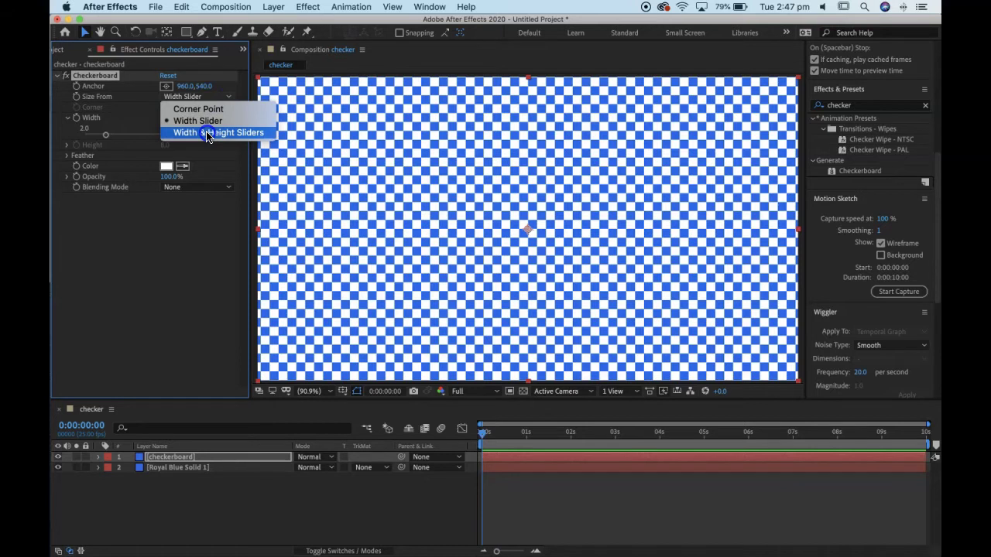
click(206, 133)
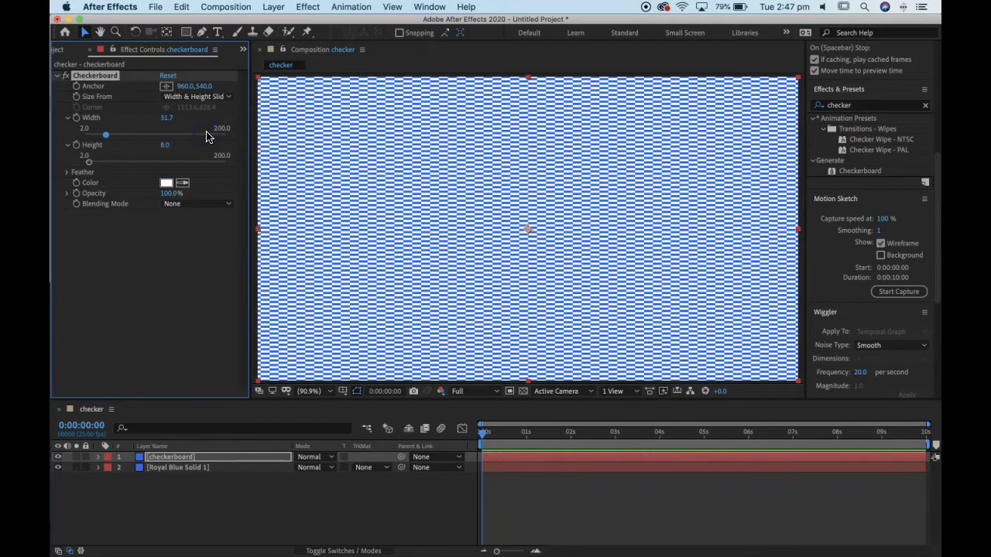
click(89, 162)
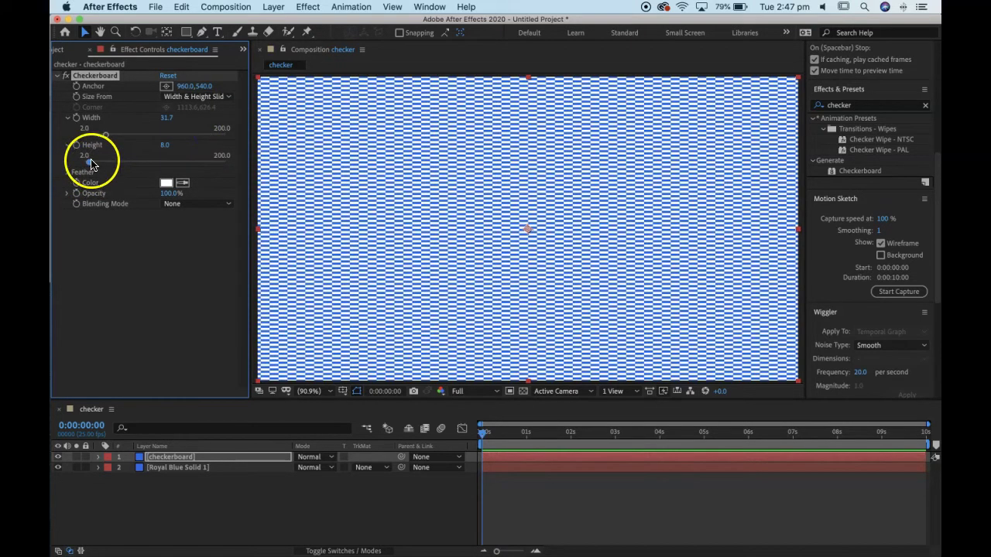
drag(91, 163, 106, 162)
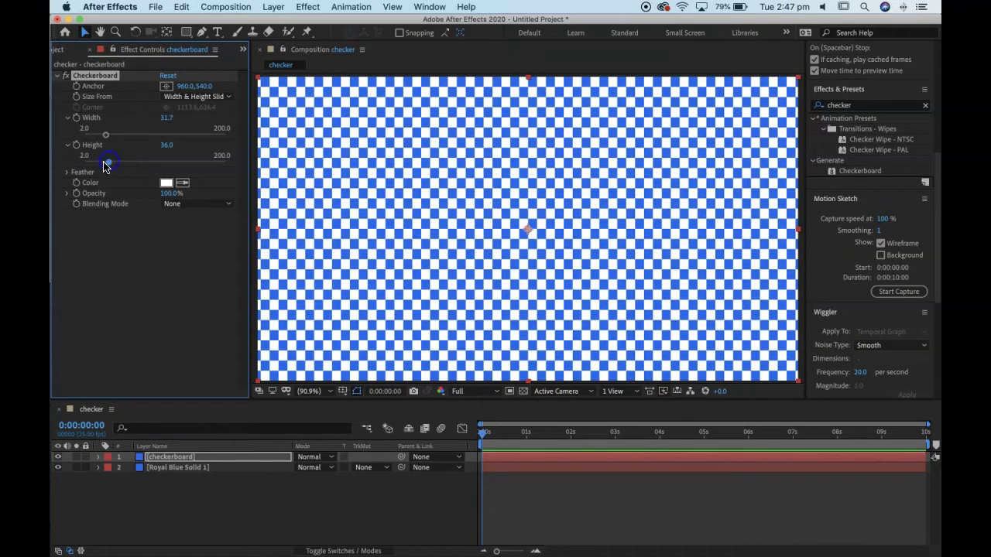
Set the Checkerboard Anchor X to 0 and Width to 1920 for full-width stripes.
click(186, 86)
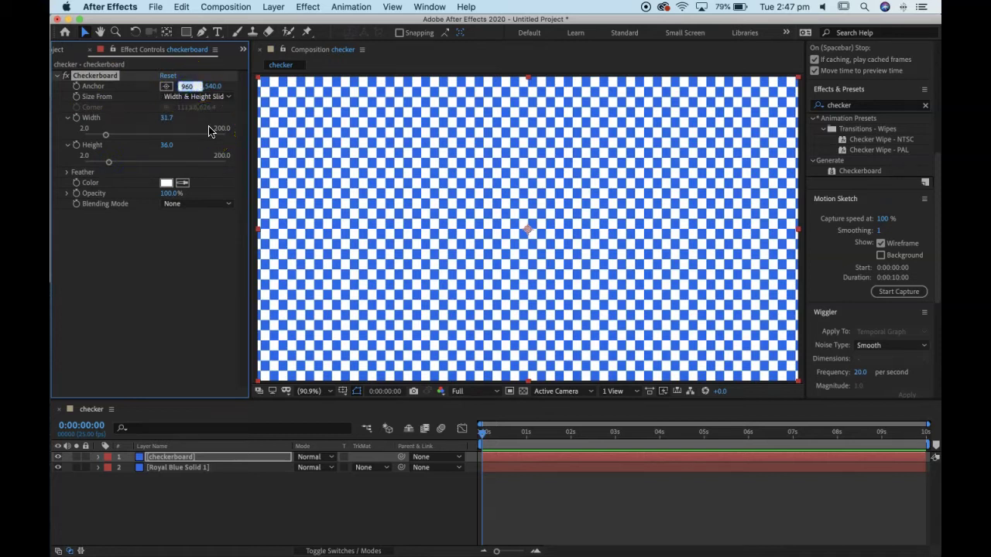
text(0)
key(Return)
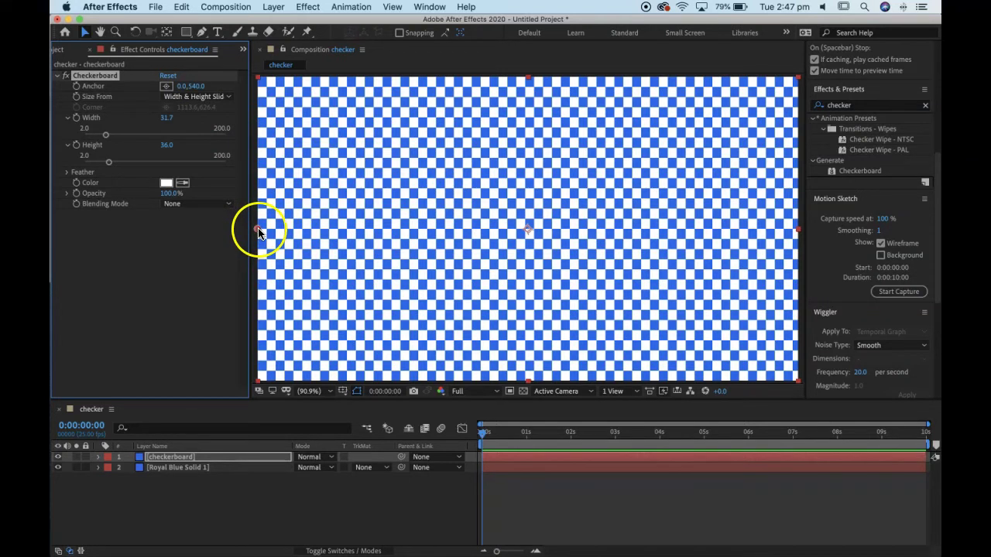
drag(106, 136, 175, 132)
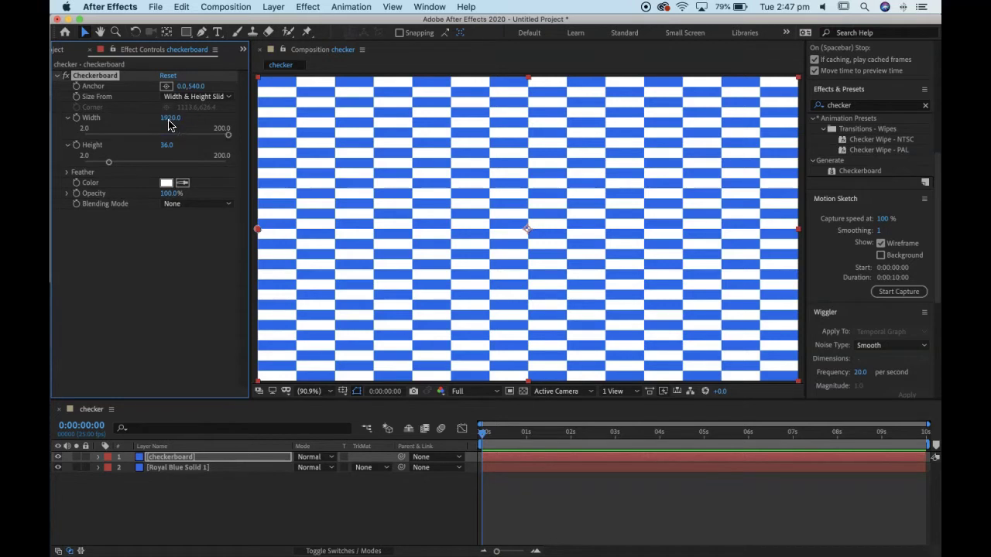
key(Return)
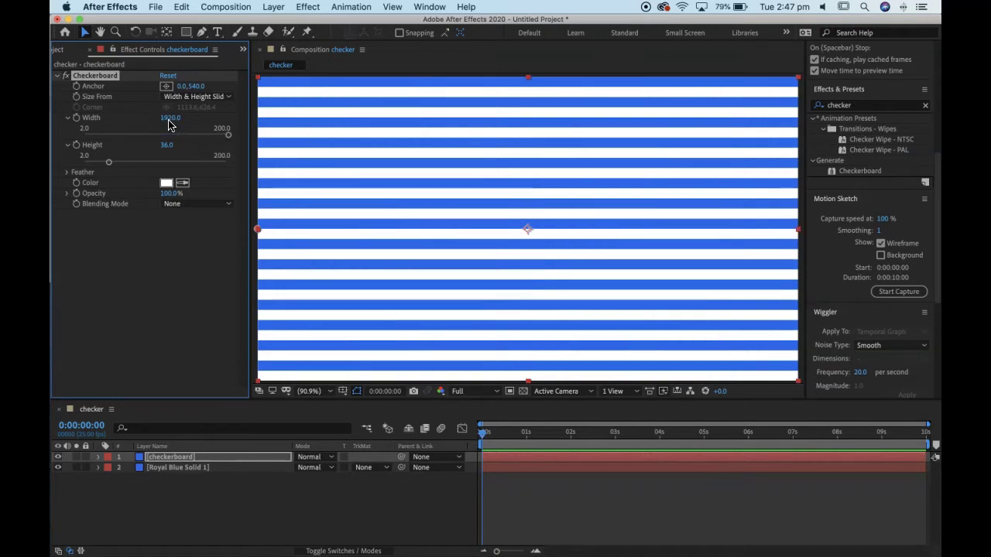
Thin the stripes by lowering Checkerboard Height to about 30.8.
click(331, 391)
click(338, 171)
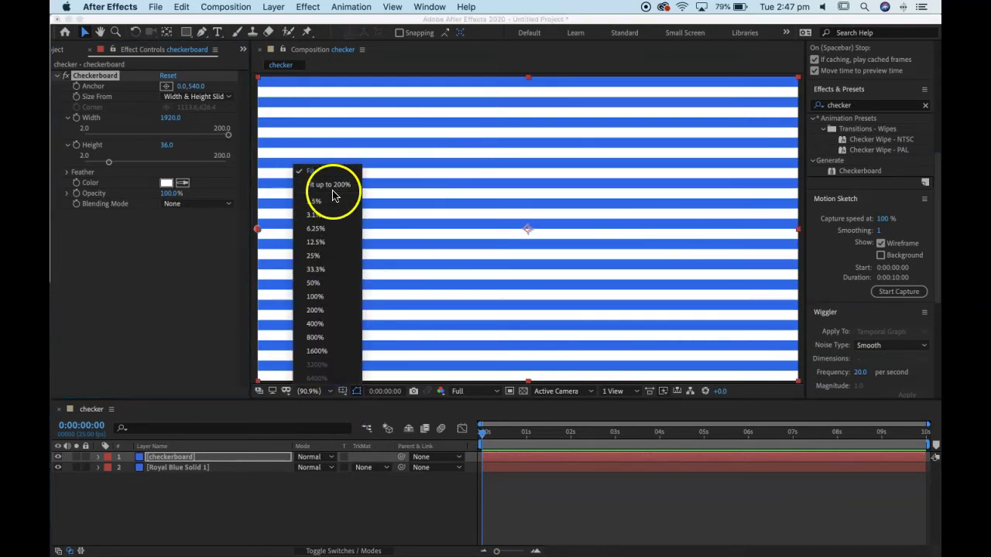
click(325, 179)
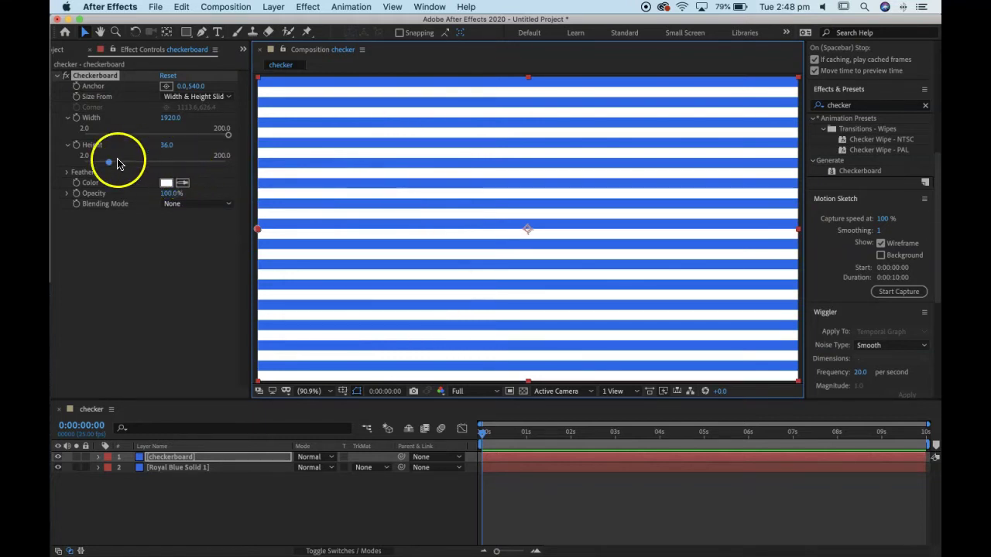
drag(108, 162, 106, 166)
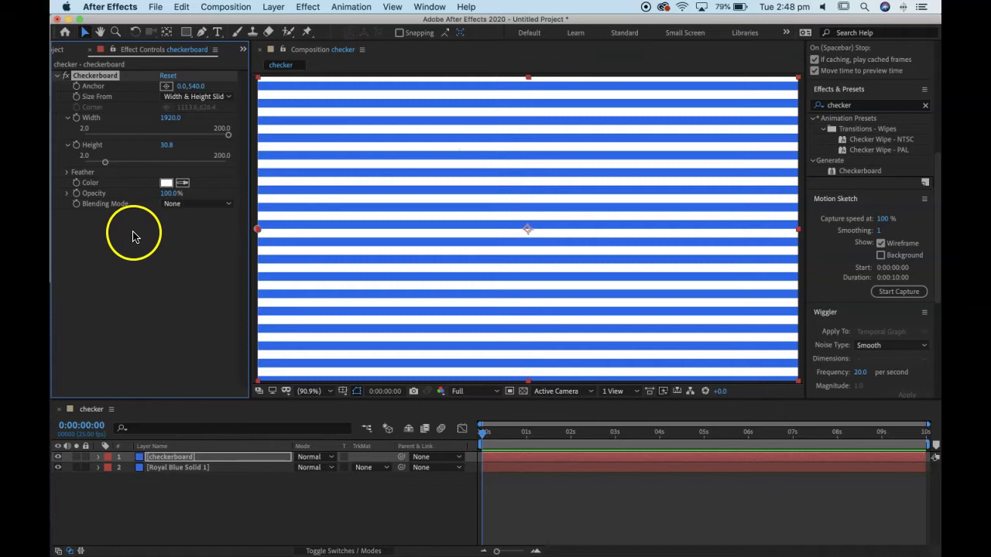
Reveal the checkerboard layer's Checkerboard effect properties and enlarge the timeline panel.
click(184, 456)
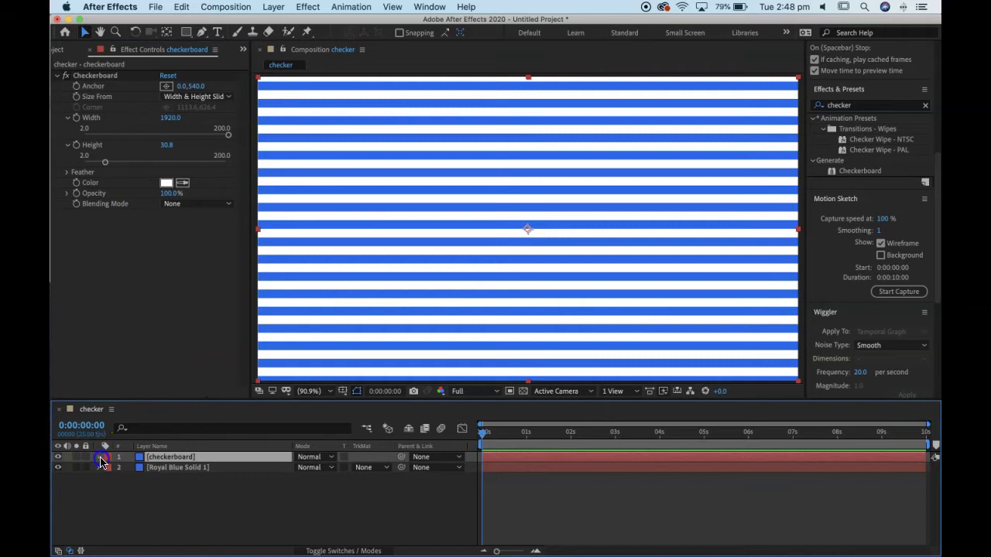
click(100, 458)
click(110, 468)
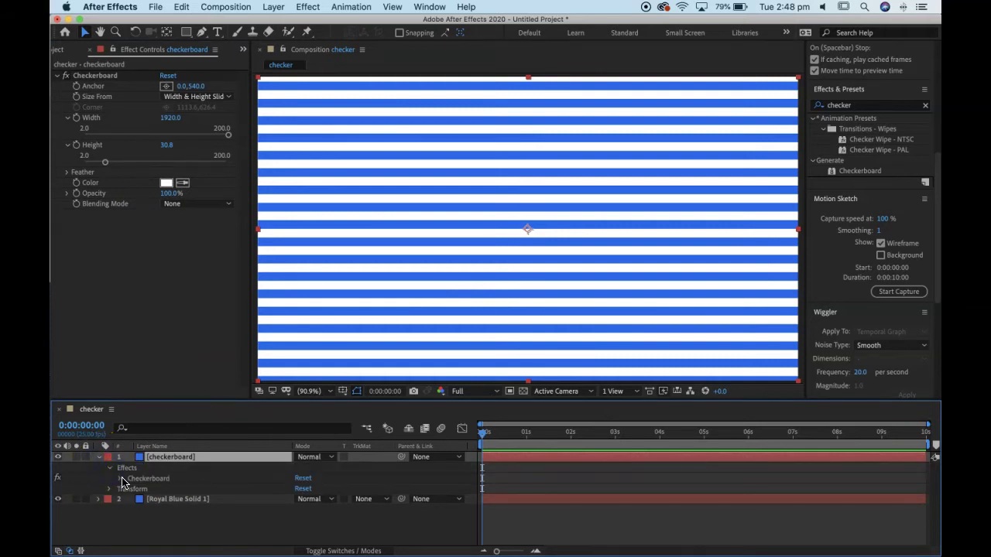
click(120, 480)
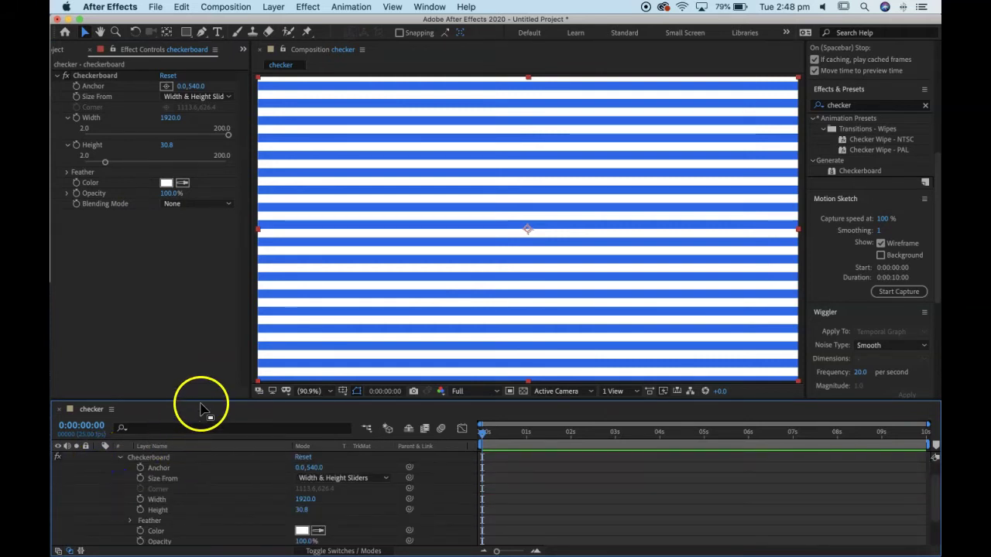
drag(202, 401, 200, 383)
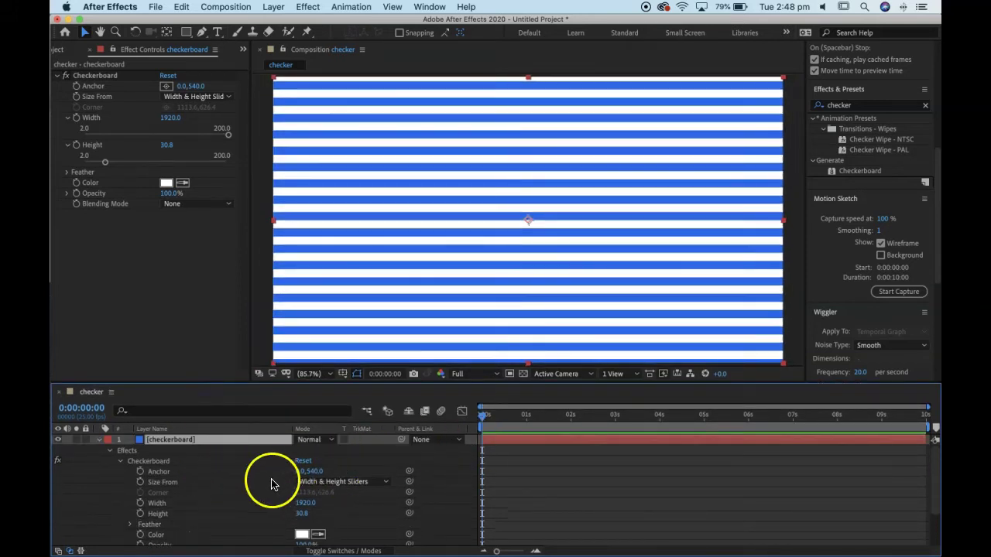
mouse_move(310, 472)
mouse_down()
mouse_move(409, 467)
mouse_move(186, 482)
mouse_move(365, 465)
mouse_move(255, 470)
mouse_move(343, 463)
mouse_up()
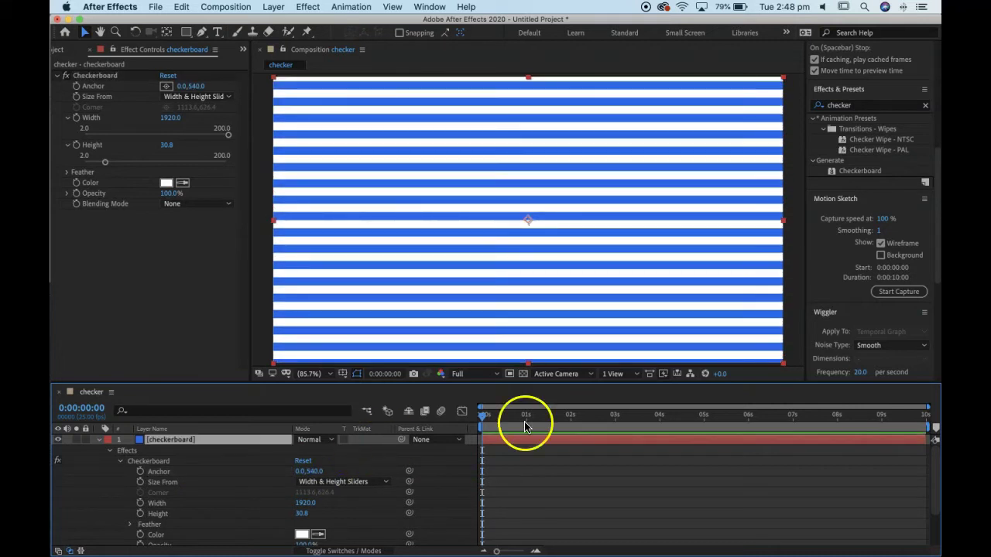
Keyframe Checkerboard Anchor at 0,540 on the first frame and 0,-540 on the last.
click(139, 472)
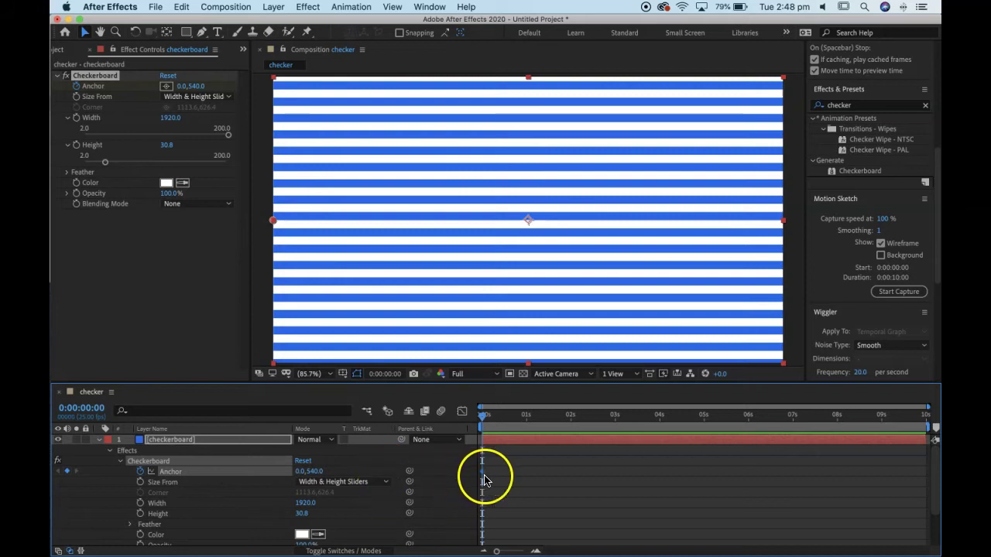
drag(486, 421, 935, 442)
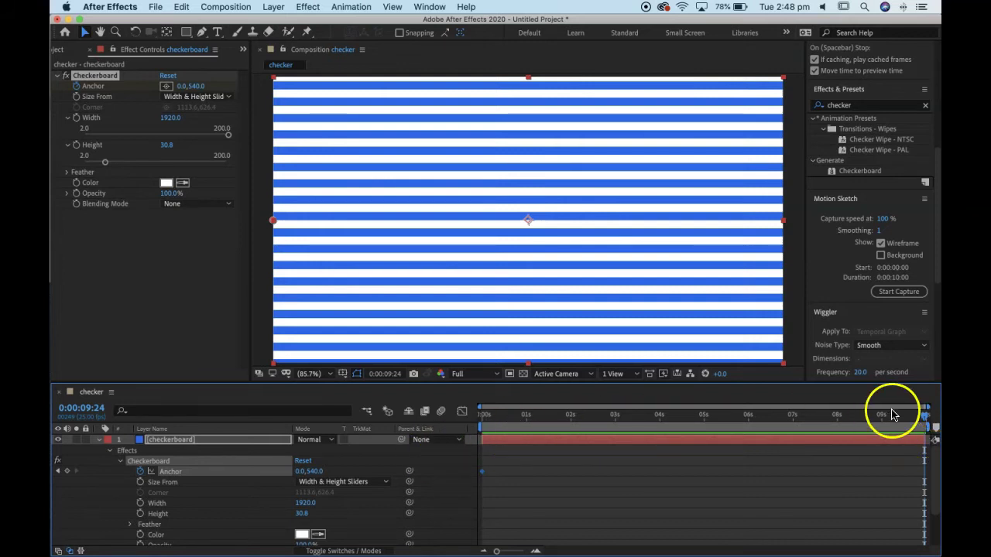
click(314, 473)
click(422, 500)
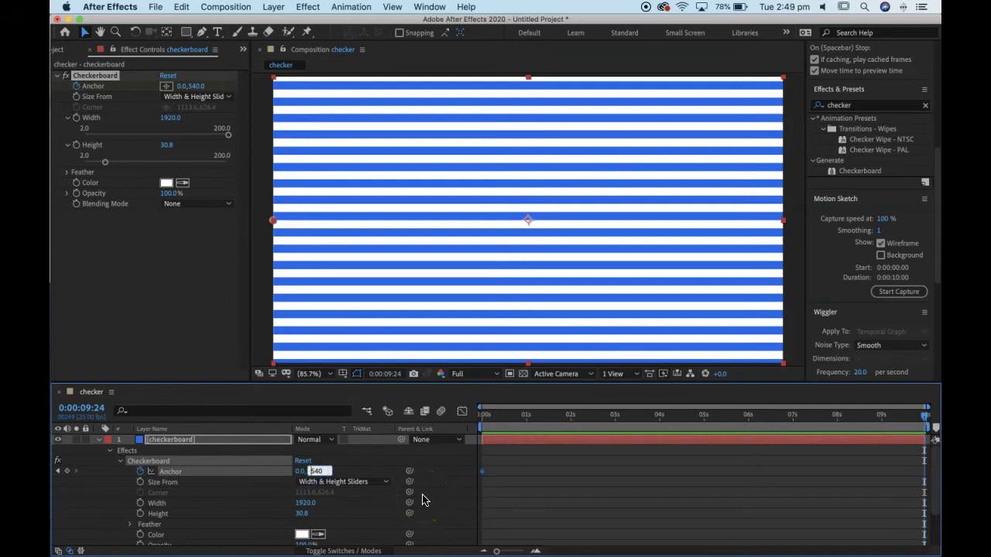
drag(409, 495, 360, 470)
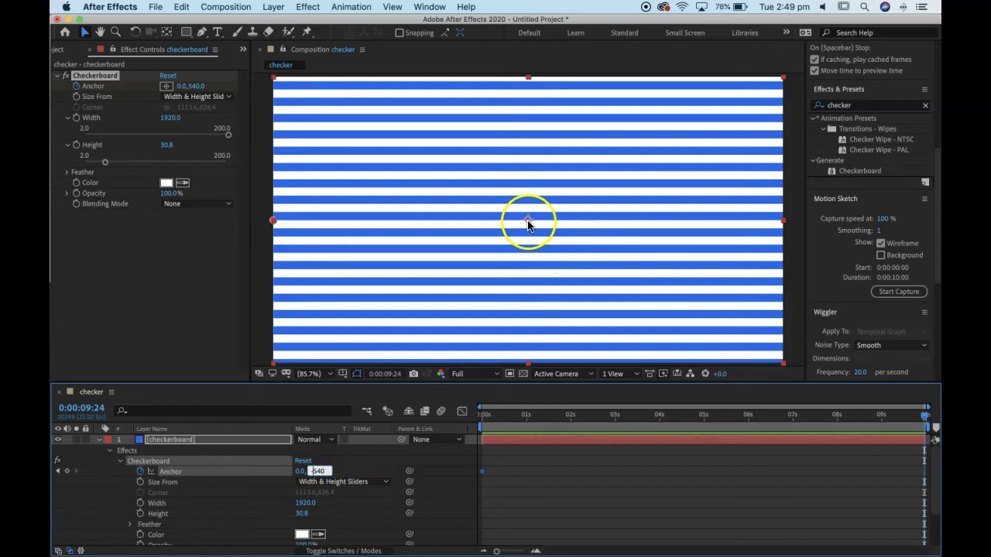
drag(524, 222, 528, 224)
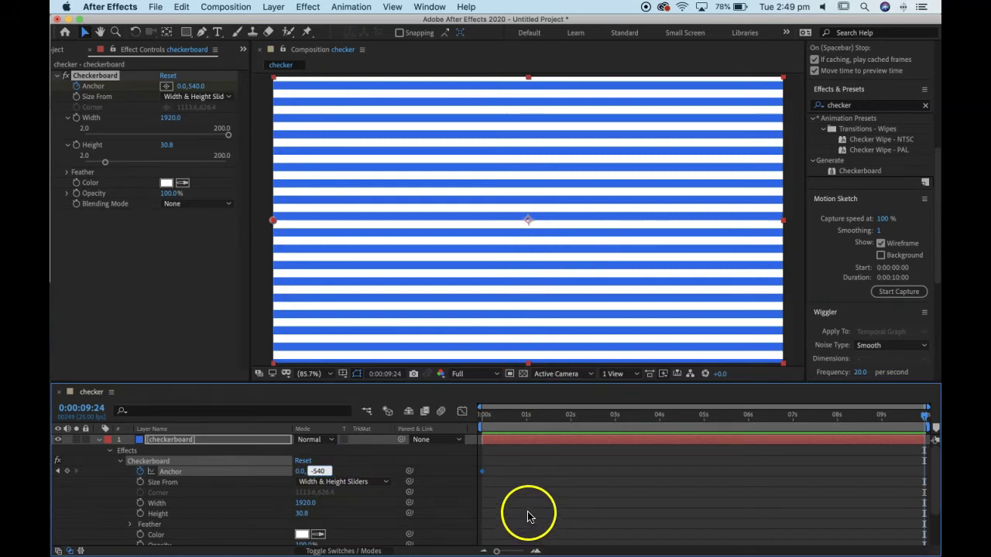
text(-)
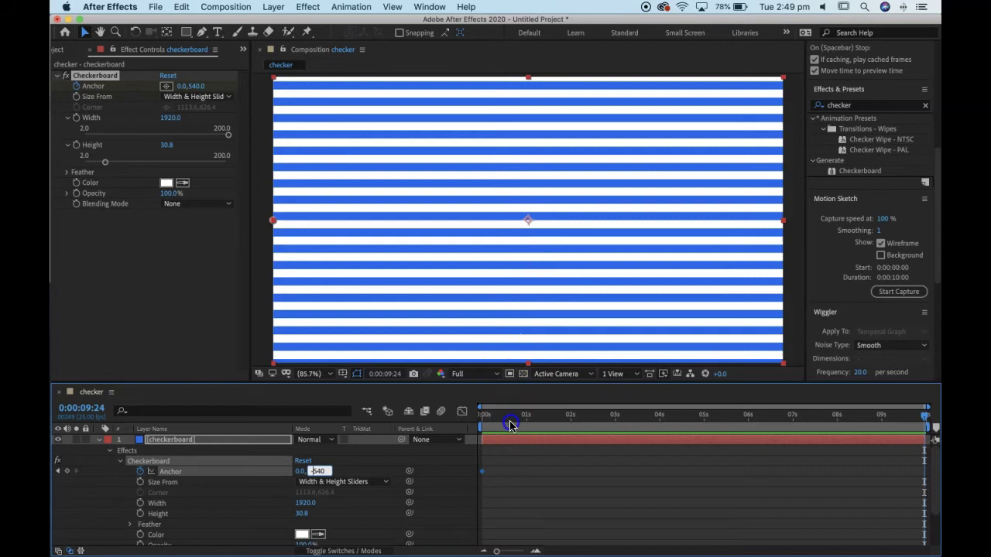
drag(509, 416, 483, 415)
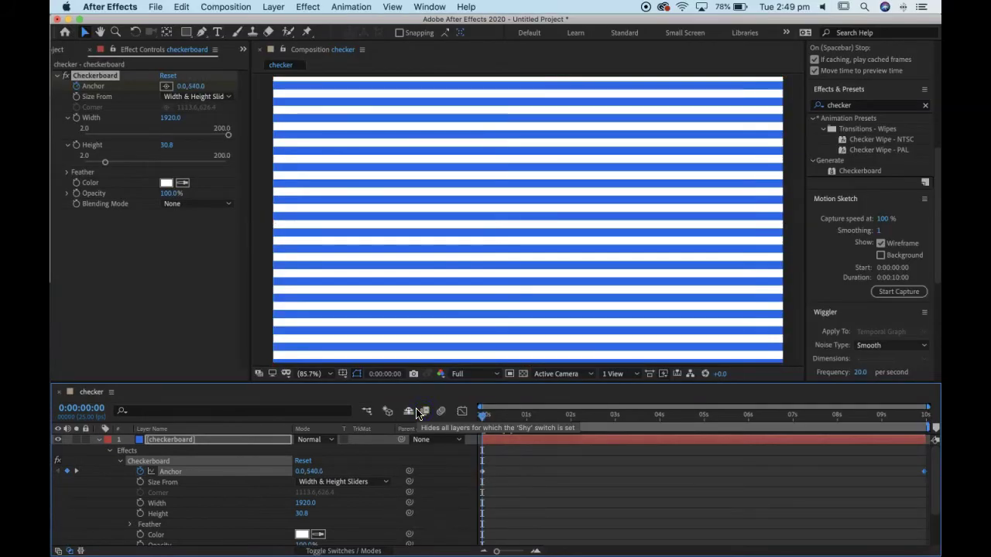
Preview the scroll, then set the Checkerboard Height to 20.
key(space)
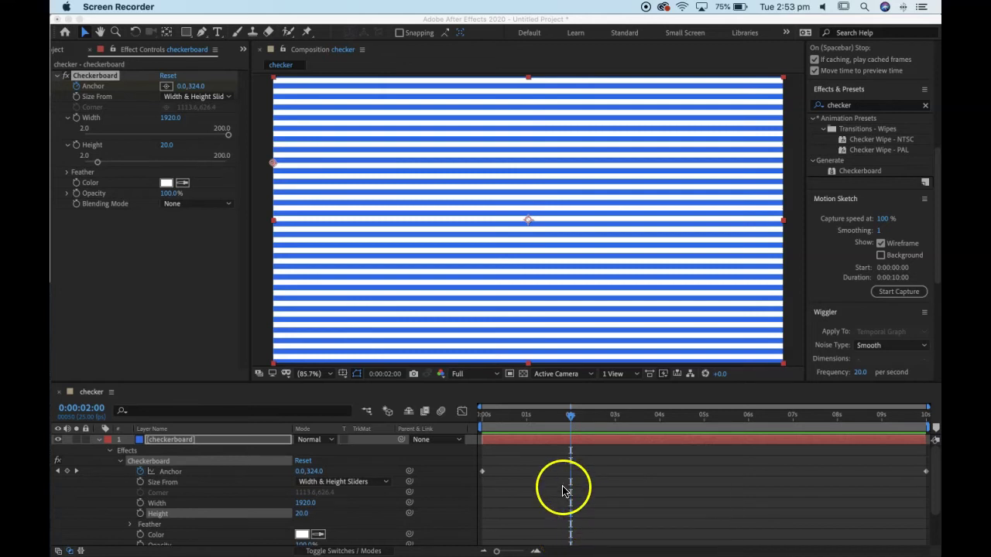
click(300, 515)
mouse_move(320, 514)
mouse_down()
mouse_move(361, 513)
mouse_move(310, 511)
mouse_up()
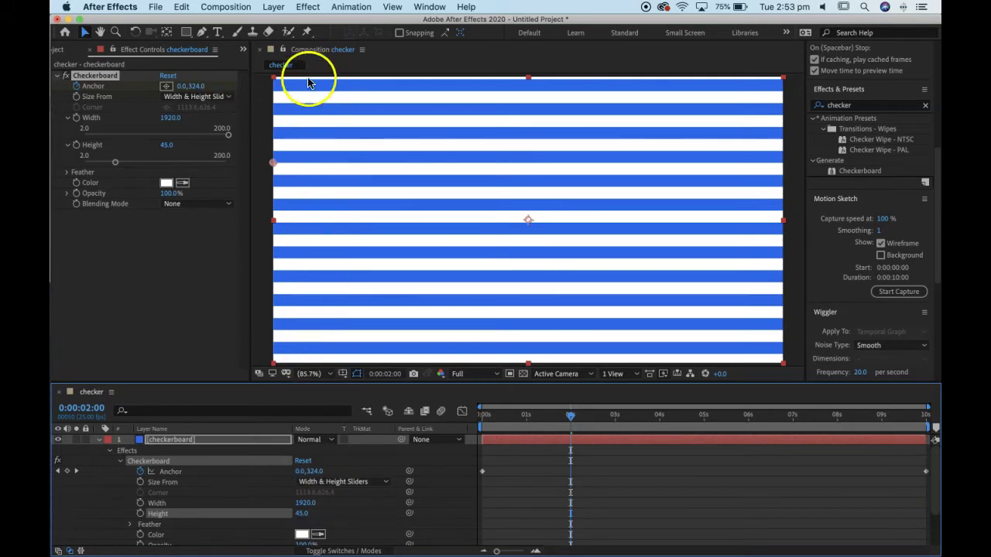
click(303, 513)
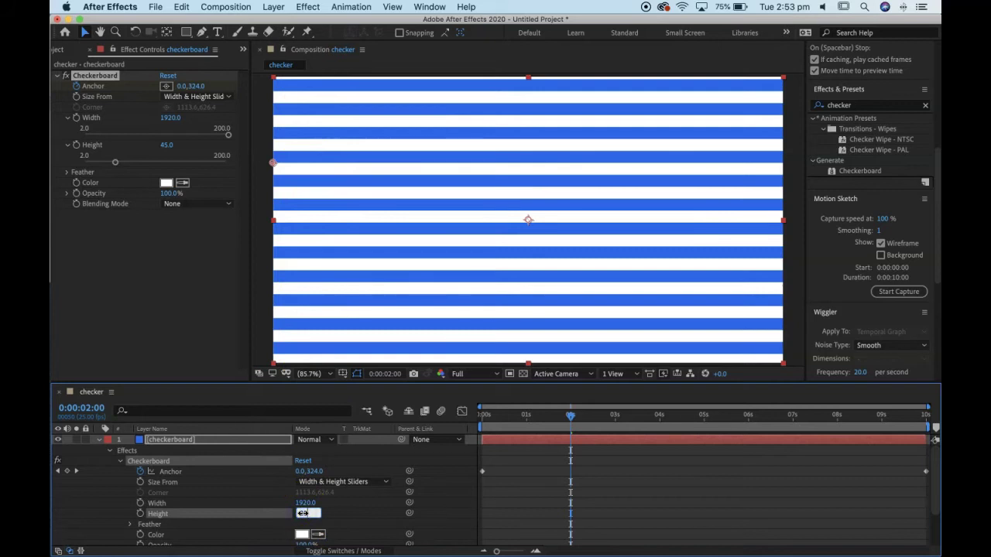
key(Return)
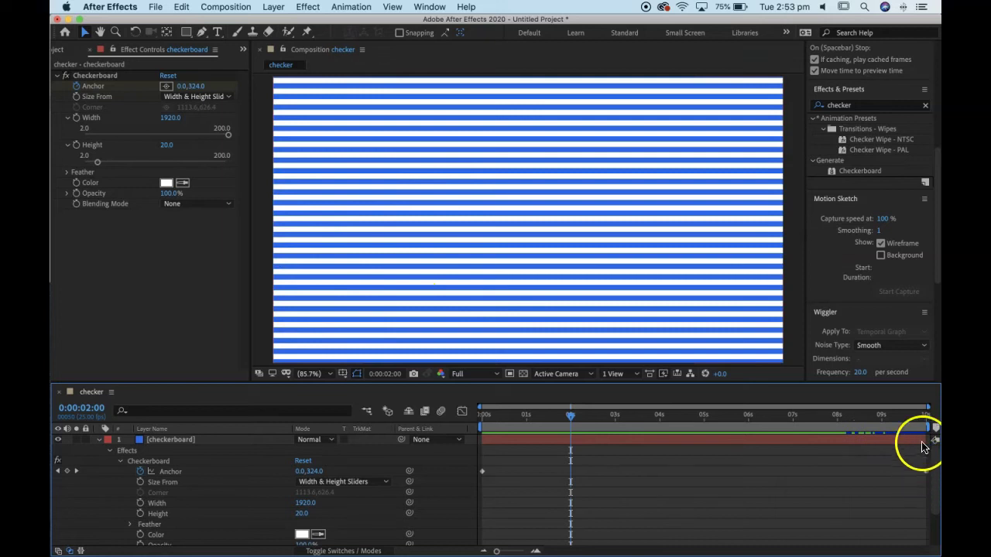
Select the final Anchor keyframe and check the scroll at about 7 seconds.
click(929, 428)
click(925, 473)
mouse_move(928, 479)
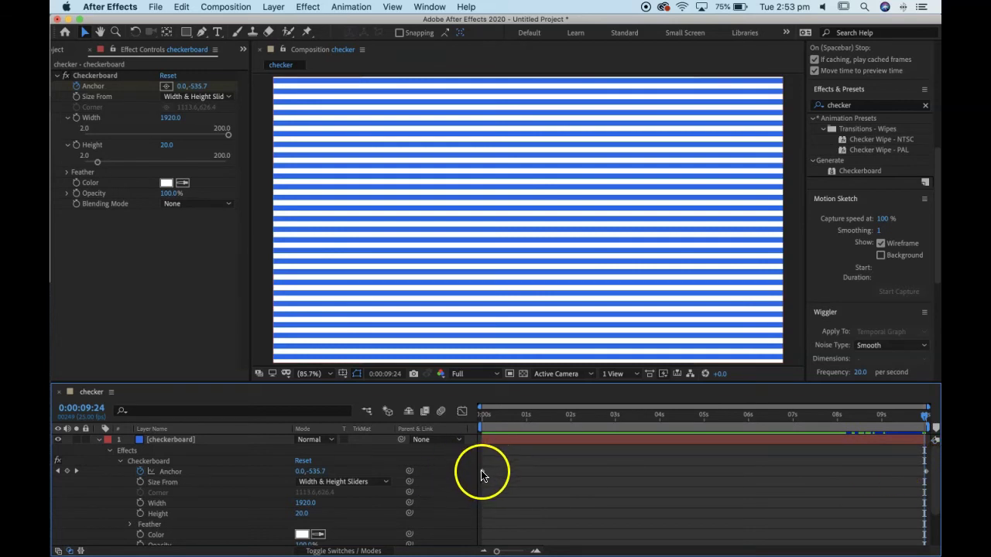
click(824, 415)
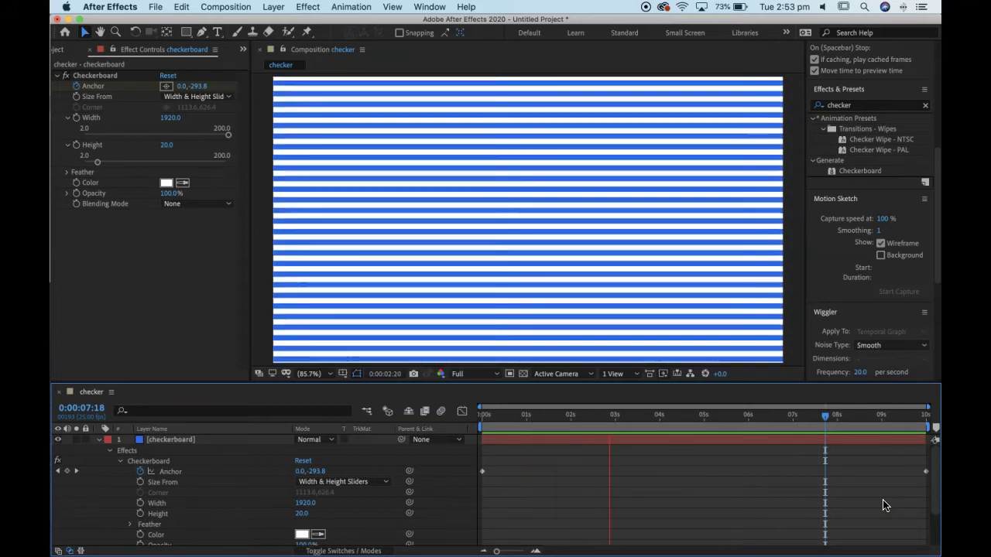
Lower the checkerboard layer's Opacity to 50% and preview the softened stripes.
click(354, 481)
click(191, 439)
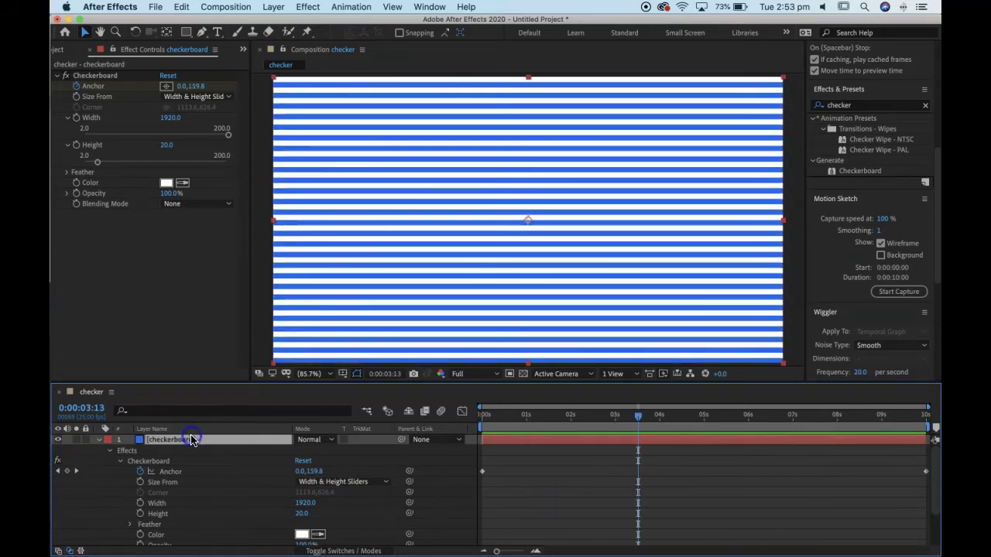
key(t)
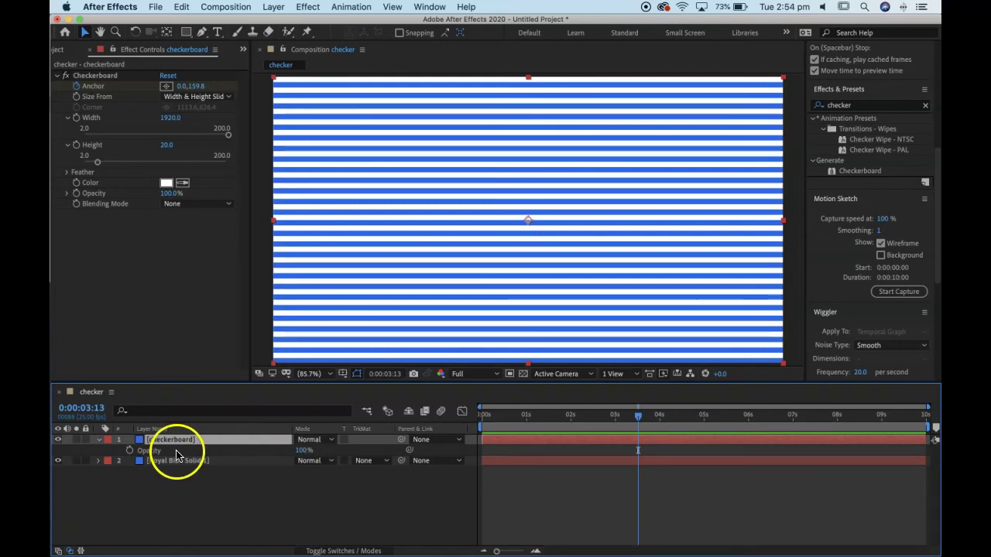
drag(296, 455, 274, 453)
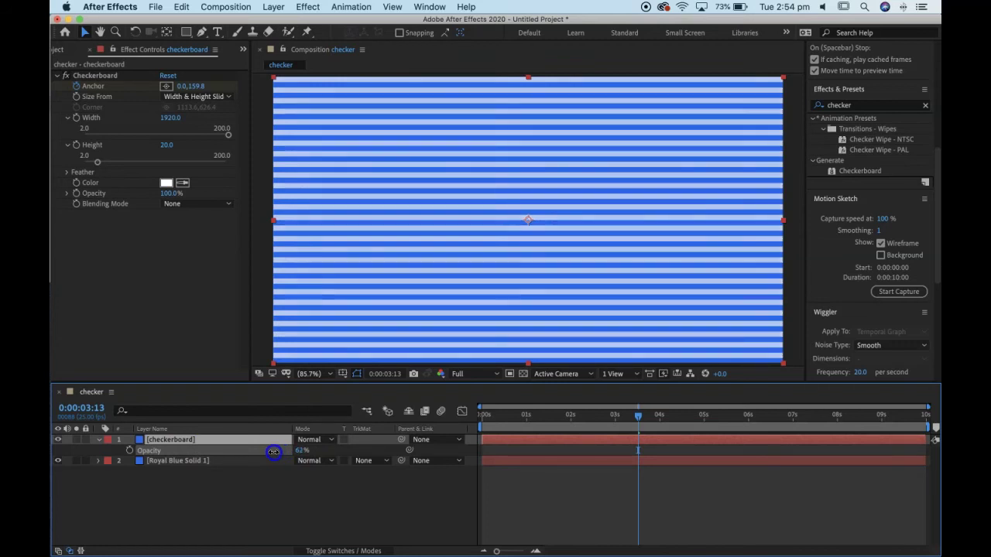
drag(271, 451, 266, 451)
key(space)
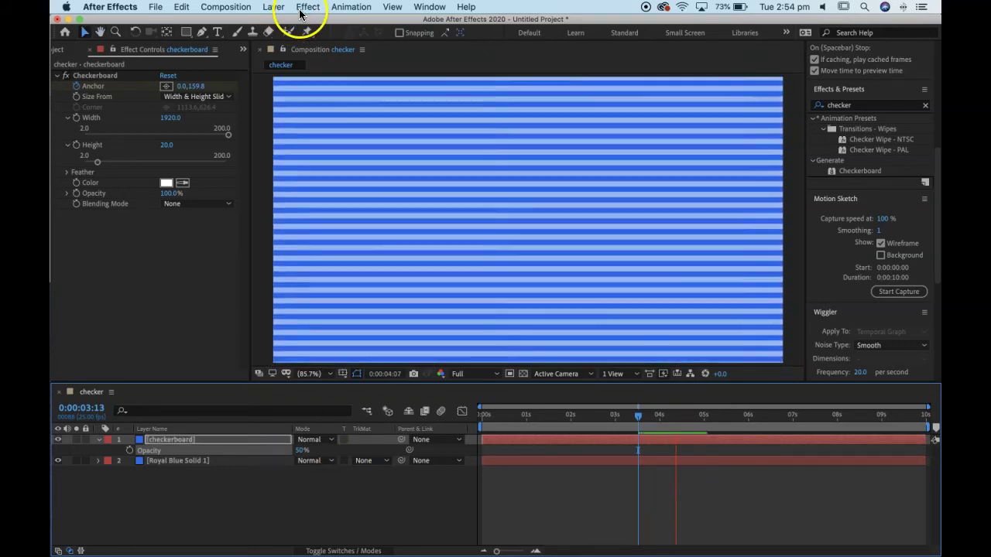
key(space)
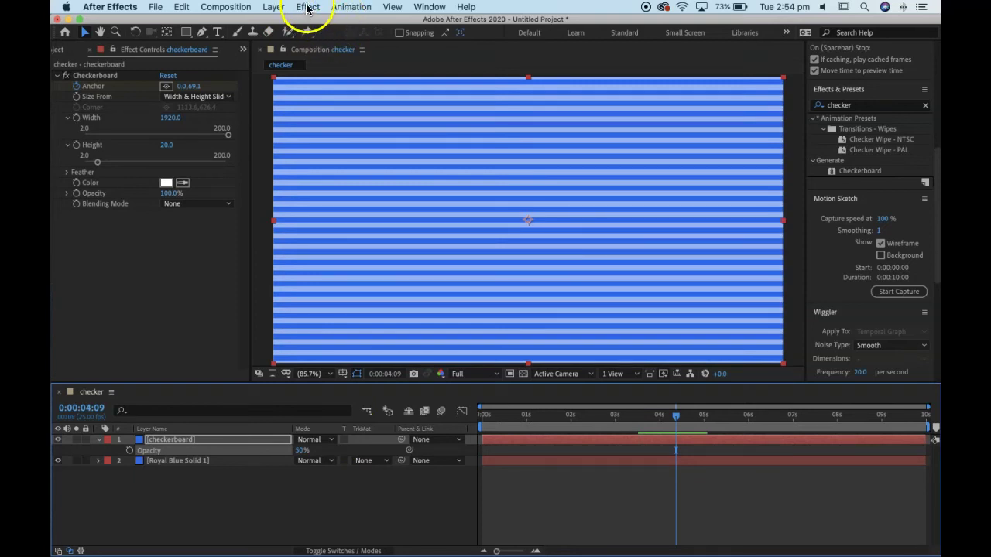
Create a new full-frame blue solid named 'static' above the stripes layer.
click(280, 11)
mouse_move(262, 27)
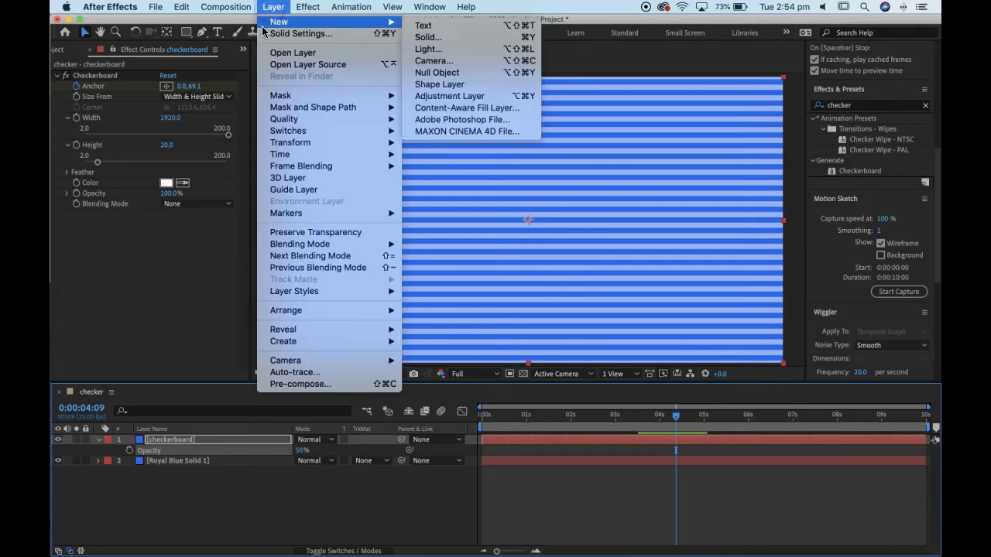
click(523, 37)
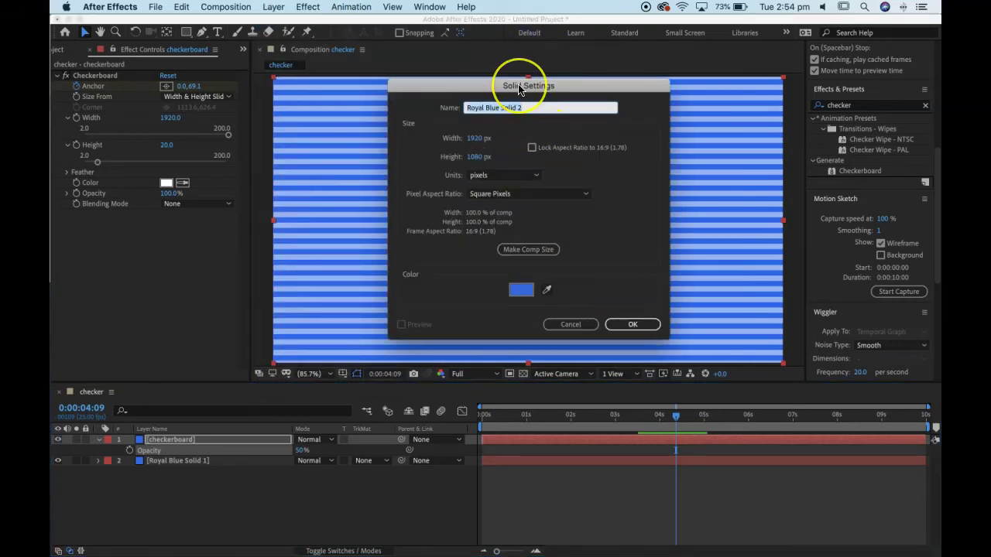
text(static)
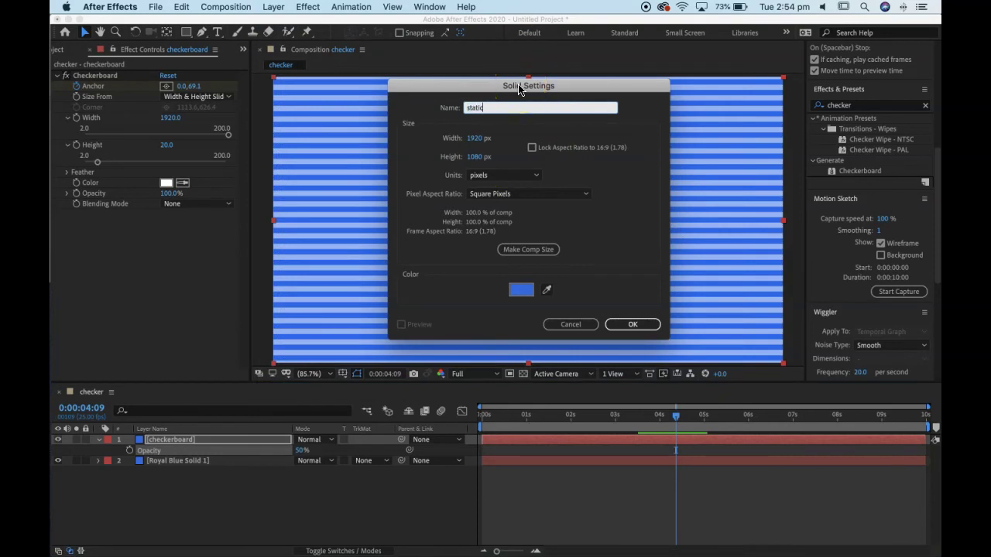
key(Return)
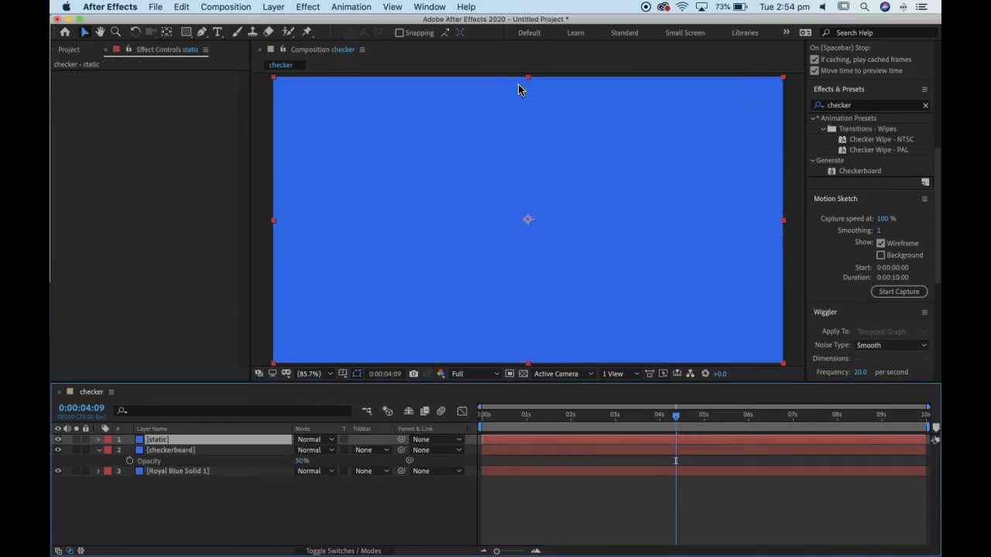
Apply Noise to the static solid at 100% amount with Use Color Noise off, then preview from the start.
click(853, 105)
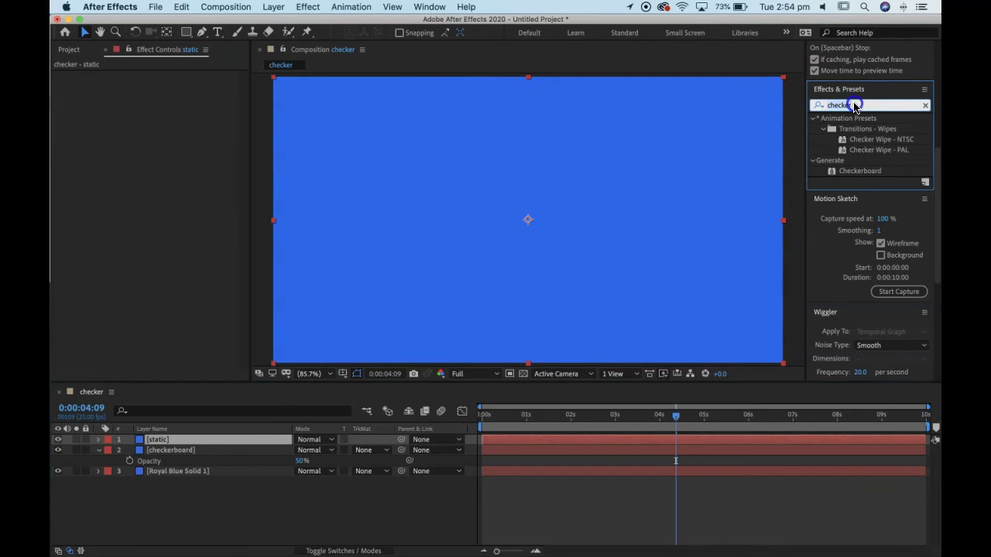
text(noise)
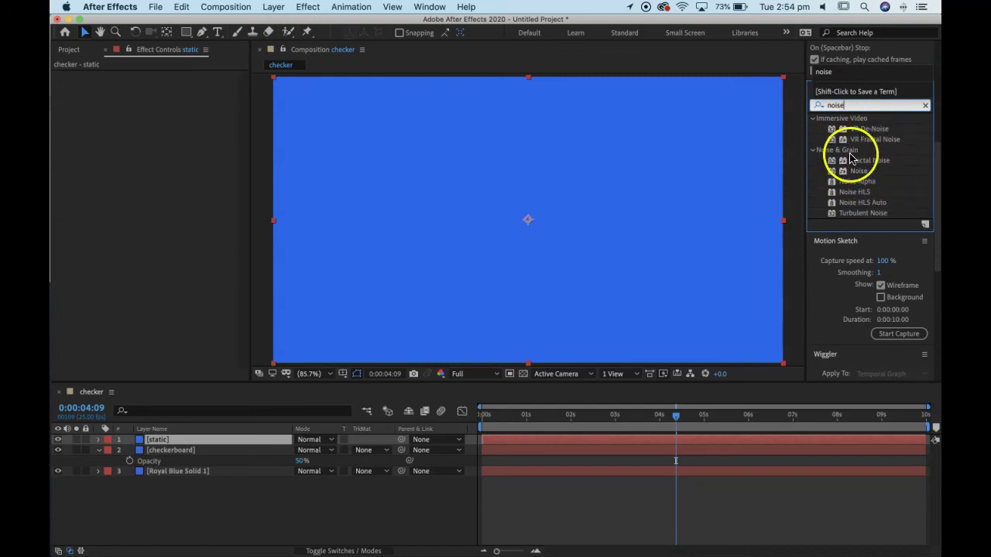
drag(856, 170, 670, 441)
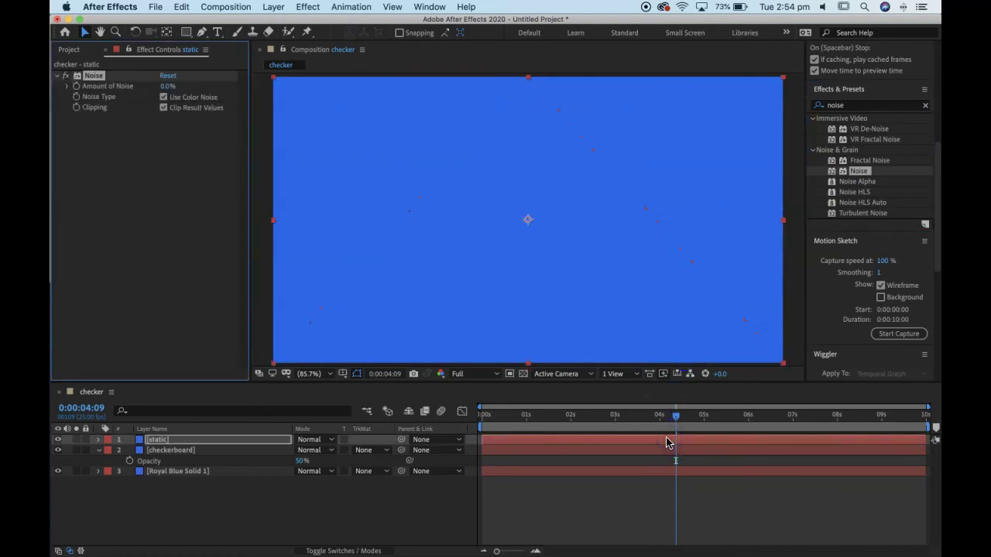
drag(167, 86, 314, 91)
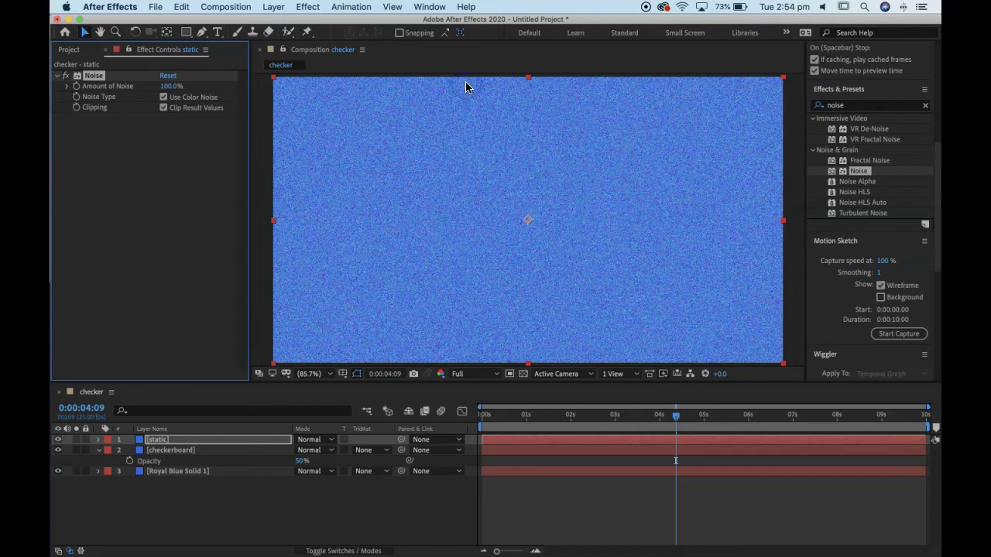
click(164, 97)
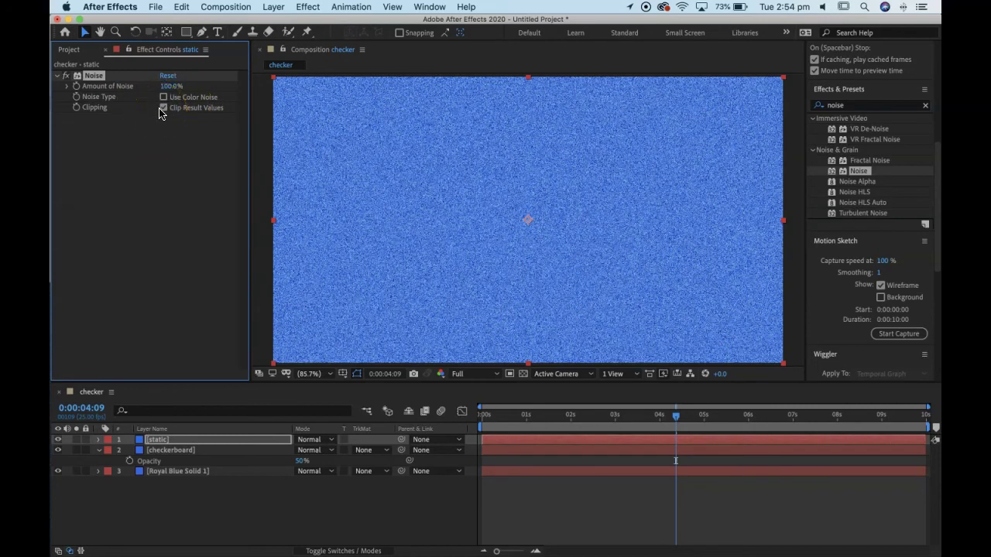
drag(679, 421, 393, 427)
key(space)
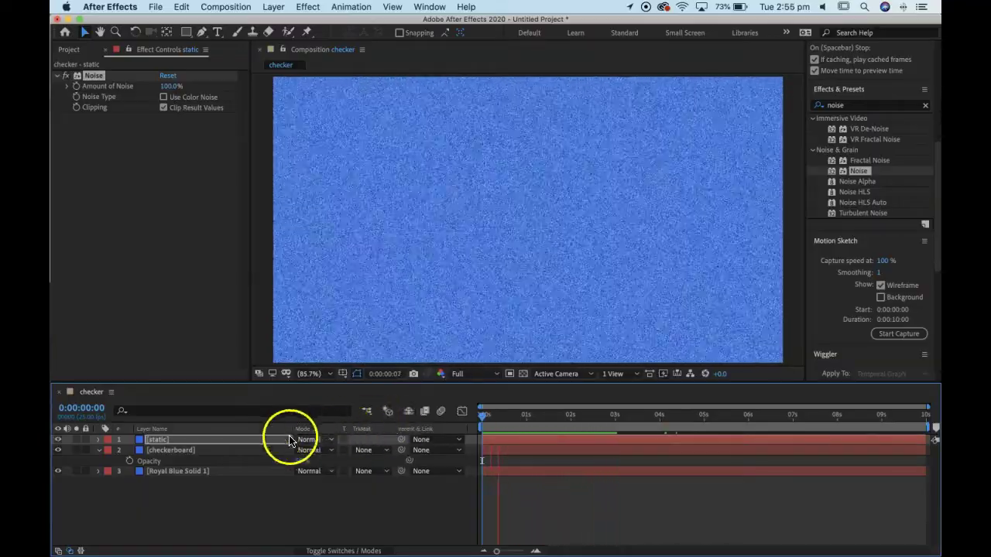
Switch the static layer's blending mode to Overlay and preview from frame 0.
click(325, 440)
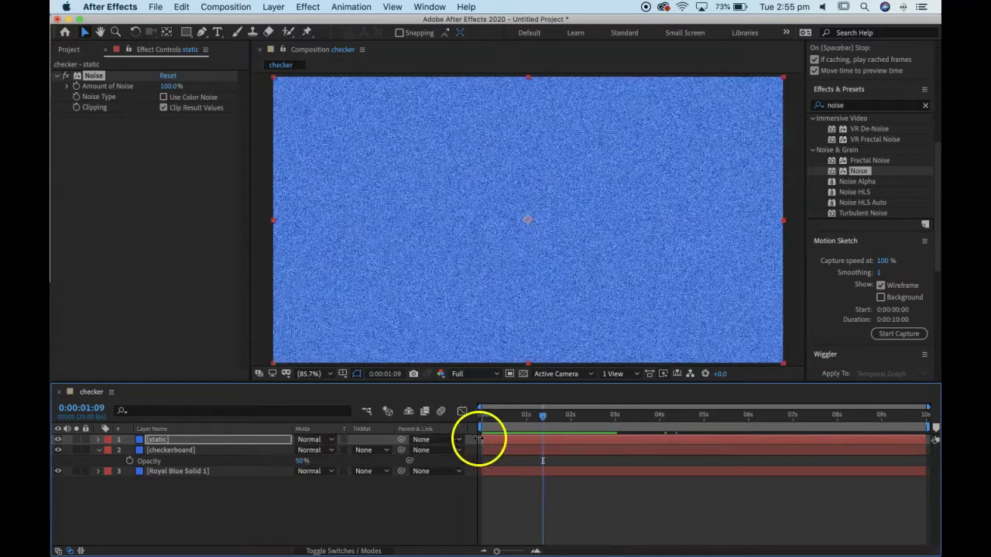
click(321, 440)
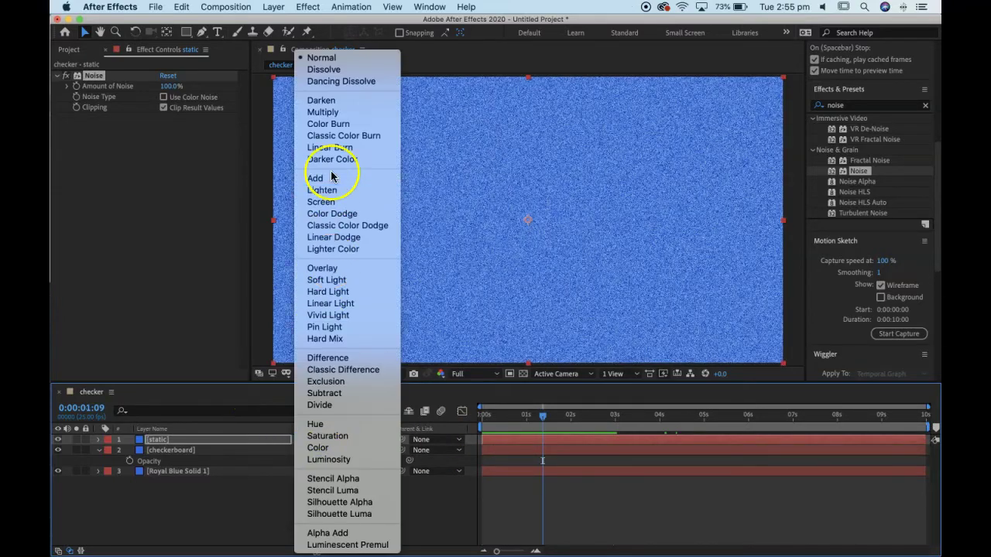
click(355, 269)
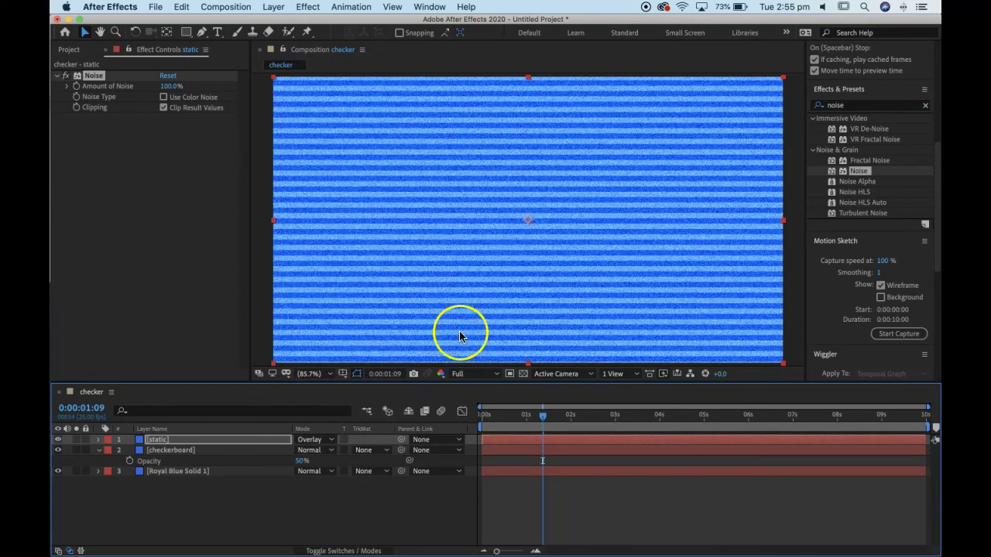
drag(543, 416, 442, 415)
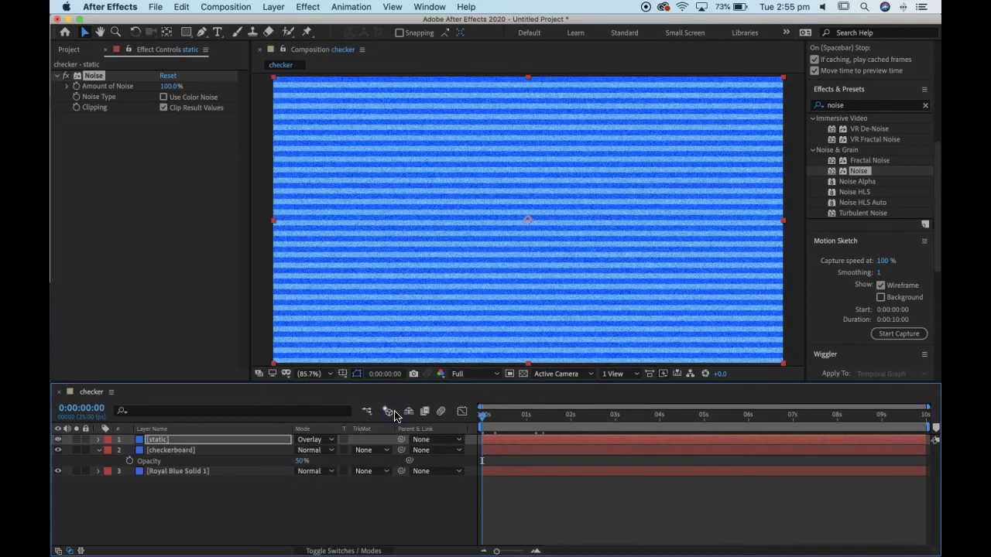
key(space)
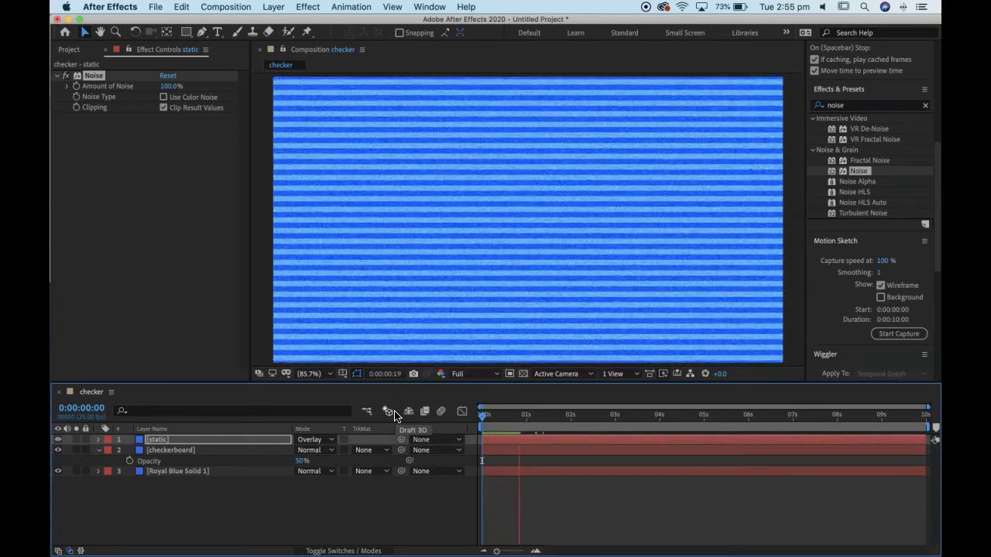